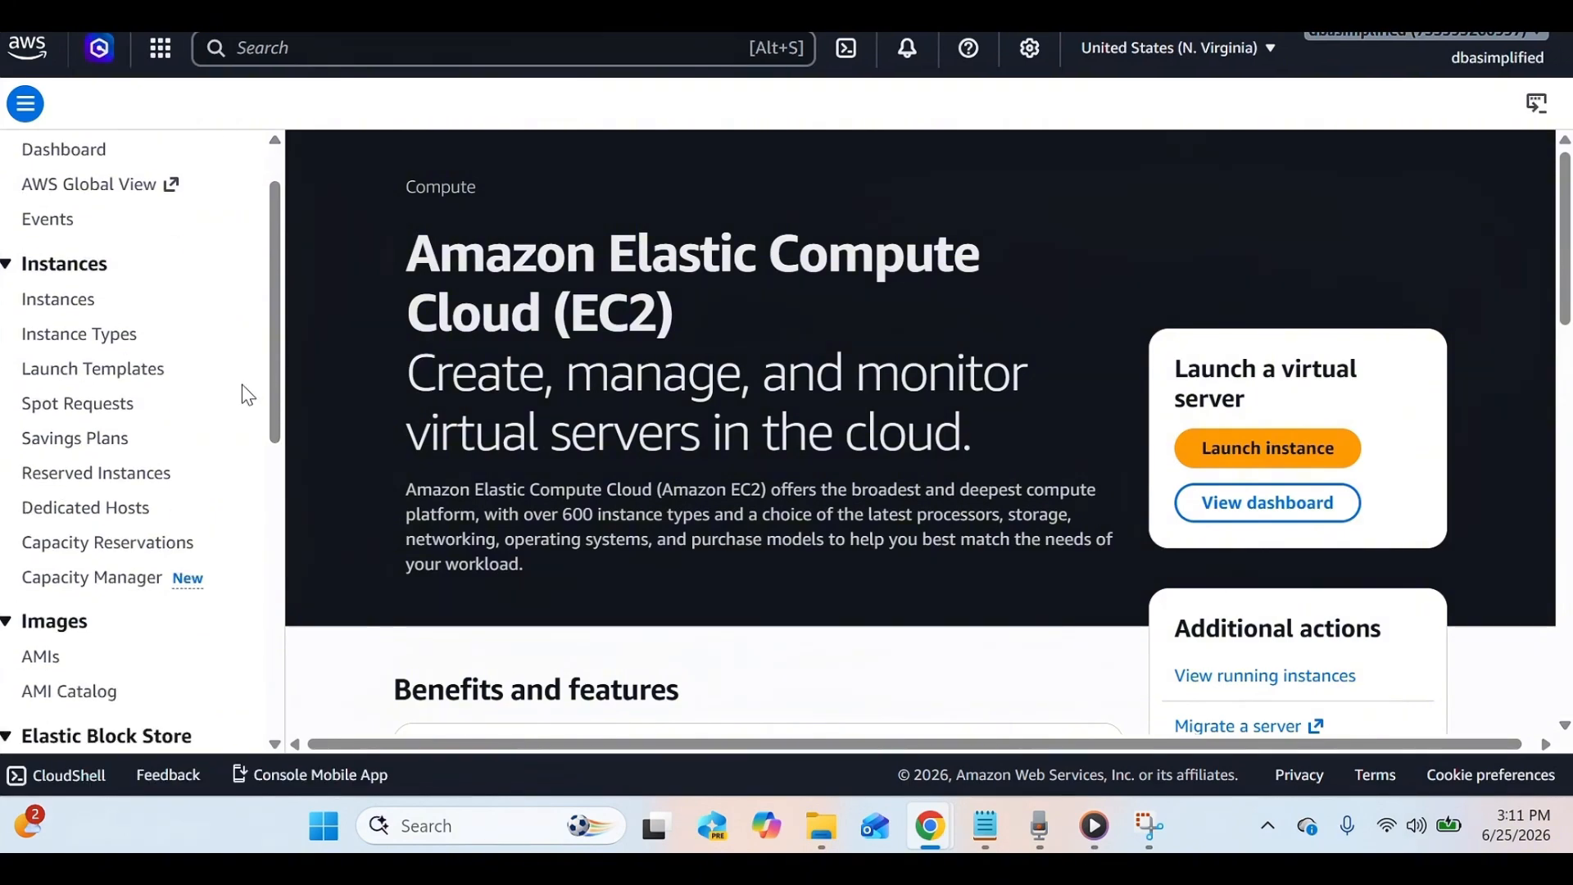
- Start creating a new volume from the "EC2 Backup Snapshot" entry in the Elastic Block Store snapshots
scroll(239, 393, "down", 5)
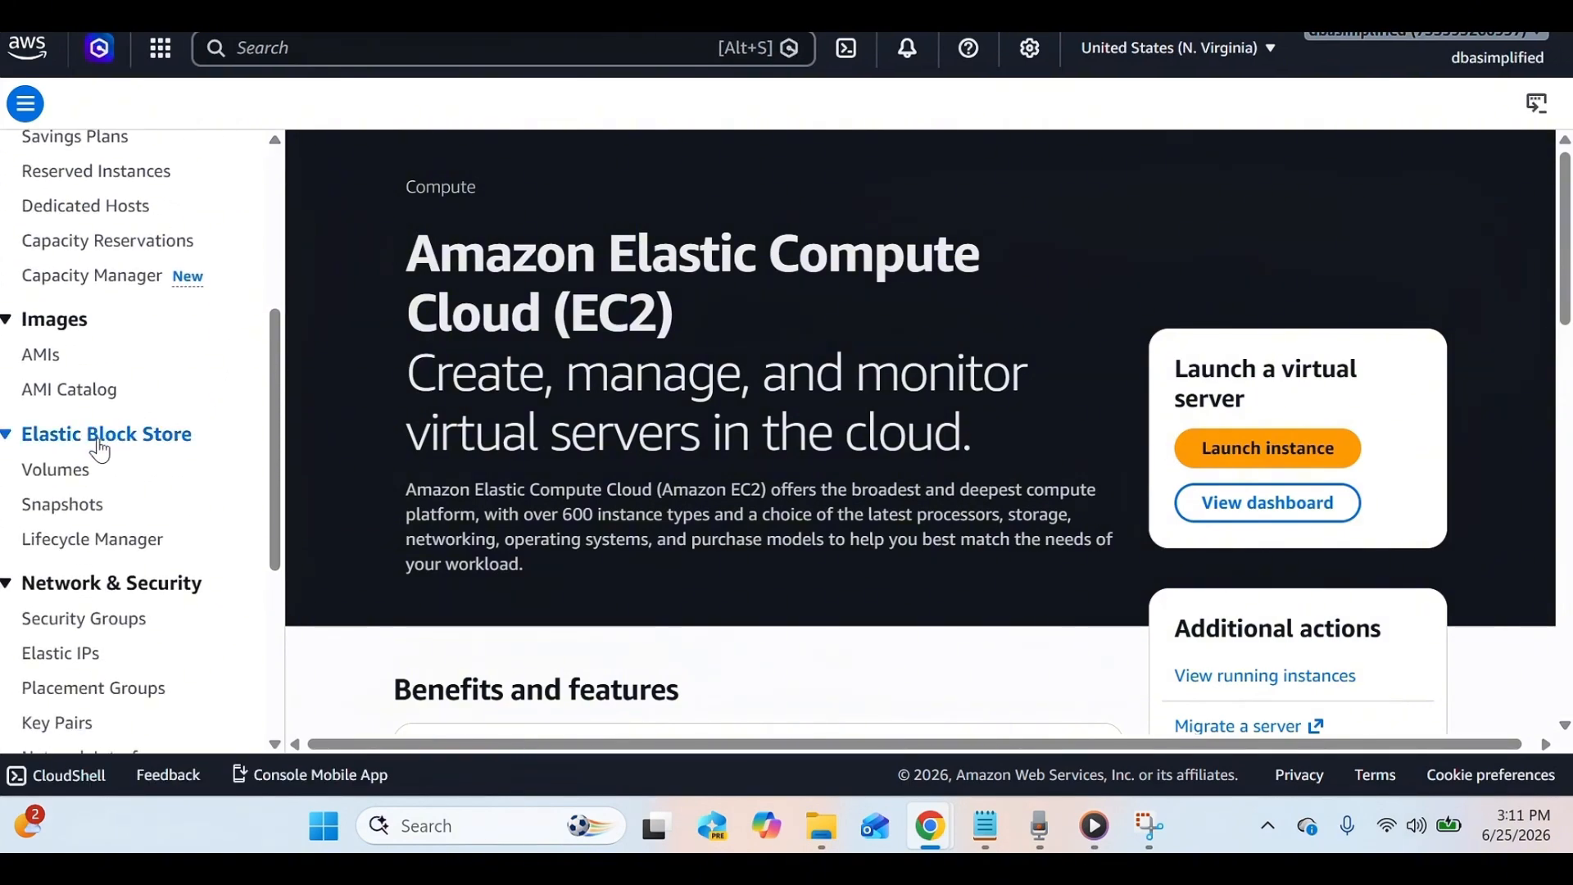
left_click(62, 506)
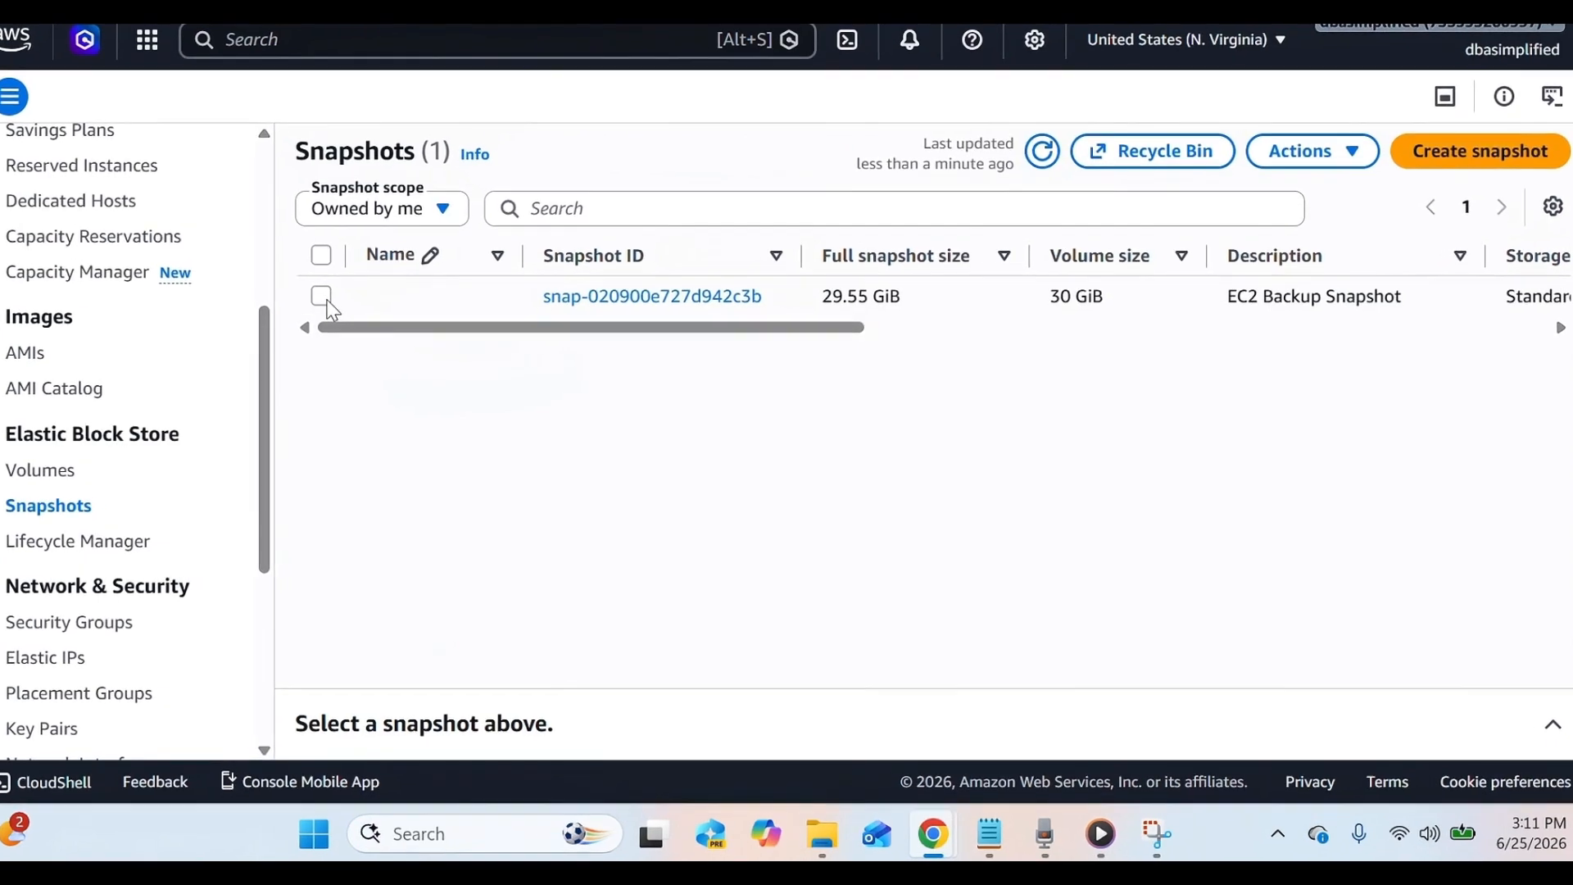
left_click(323, 298)
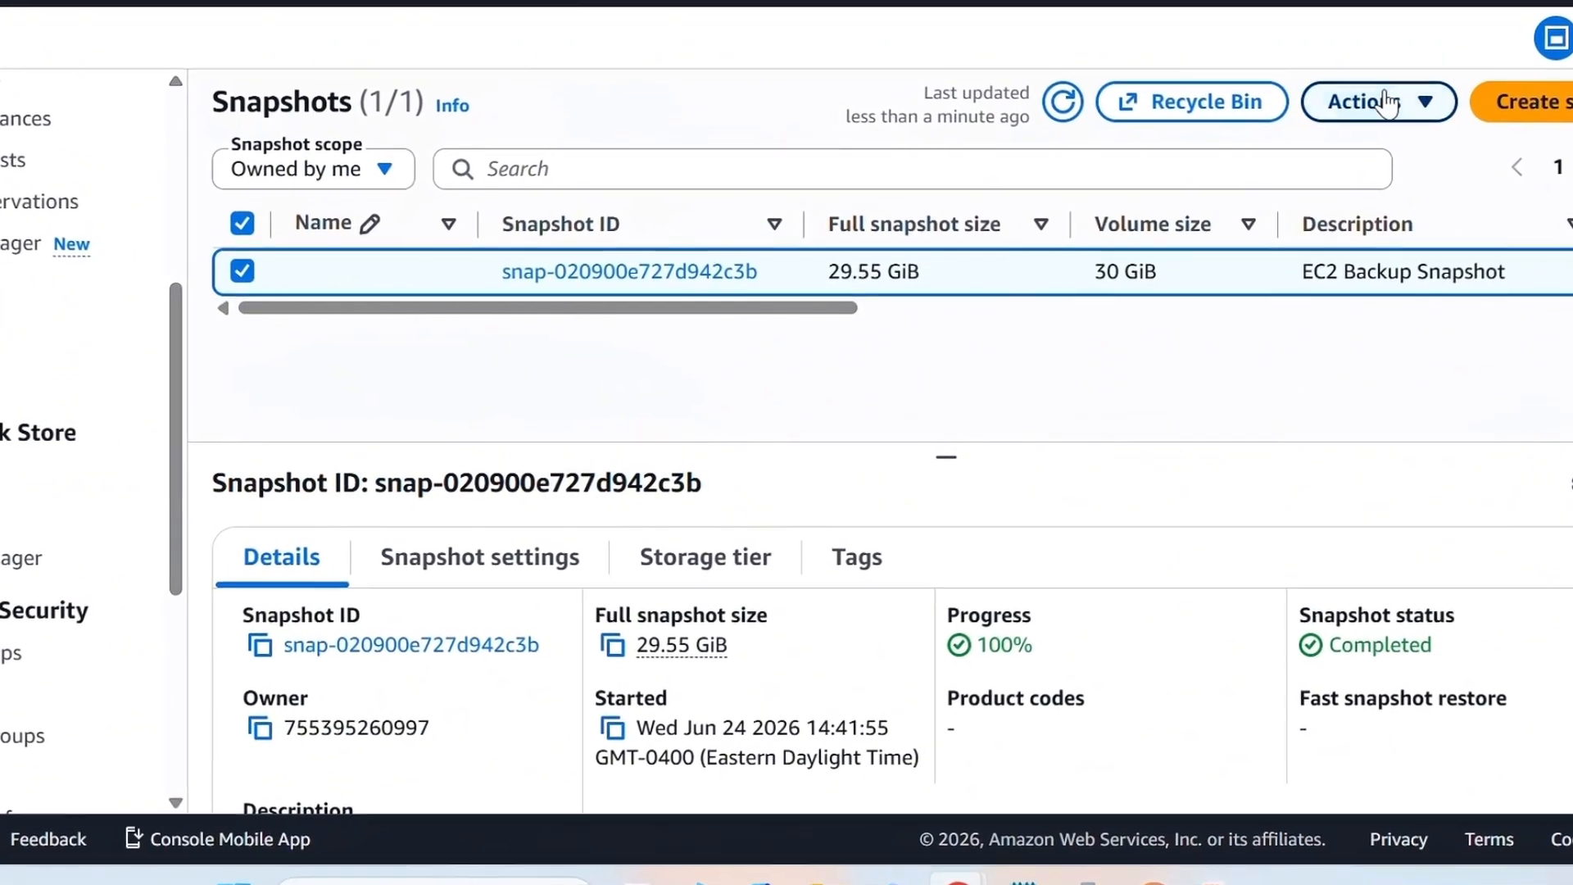
left_click(1362, 116)
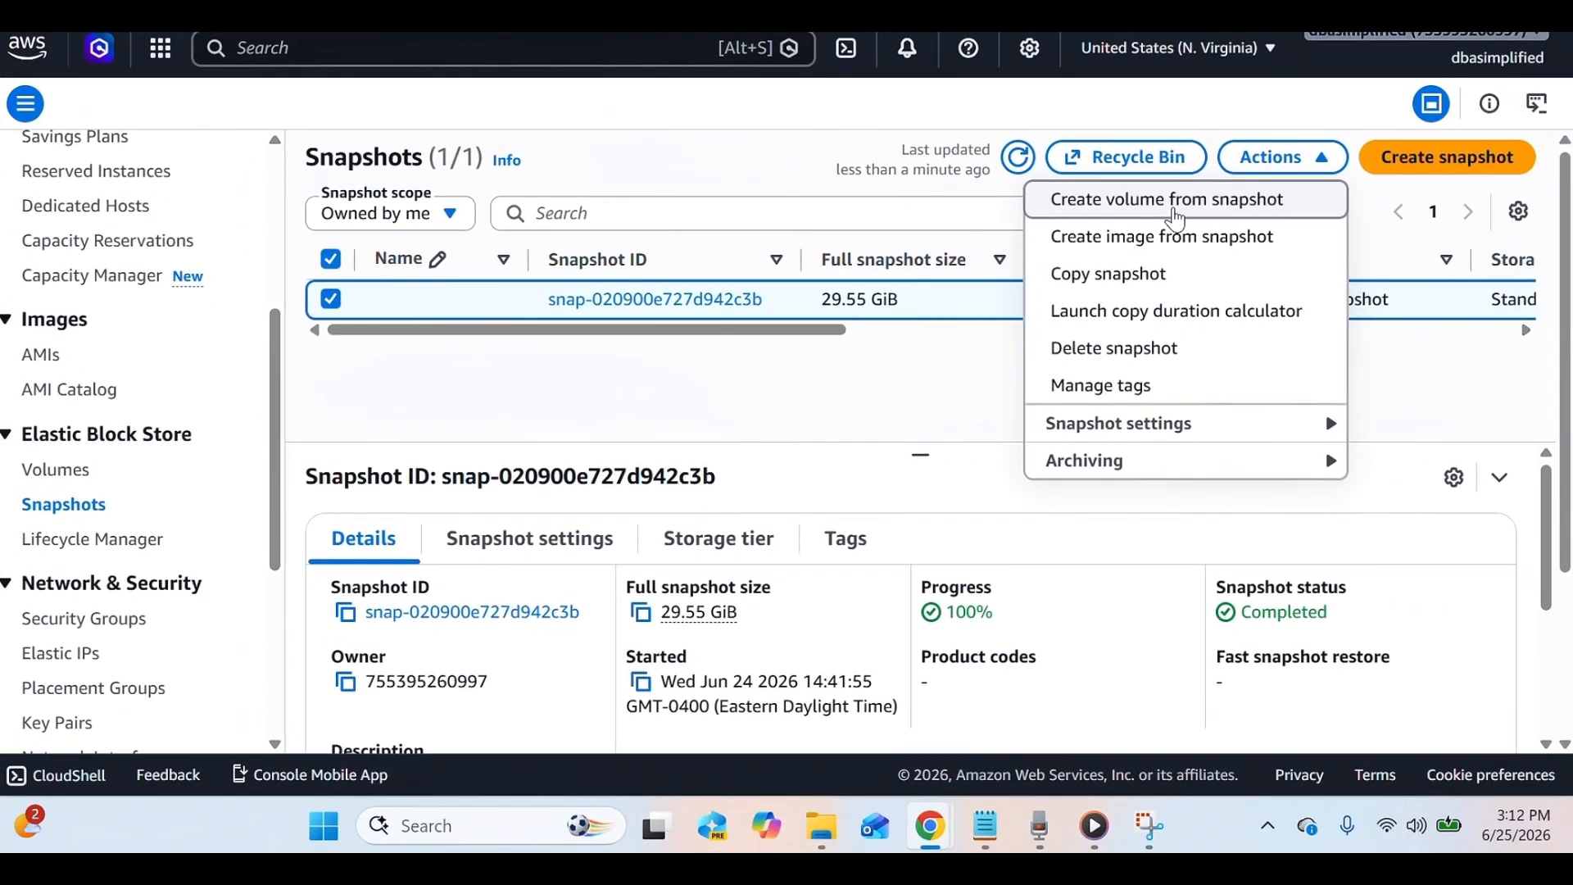
left_click(1258, 140)
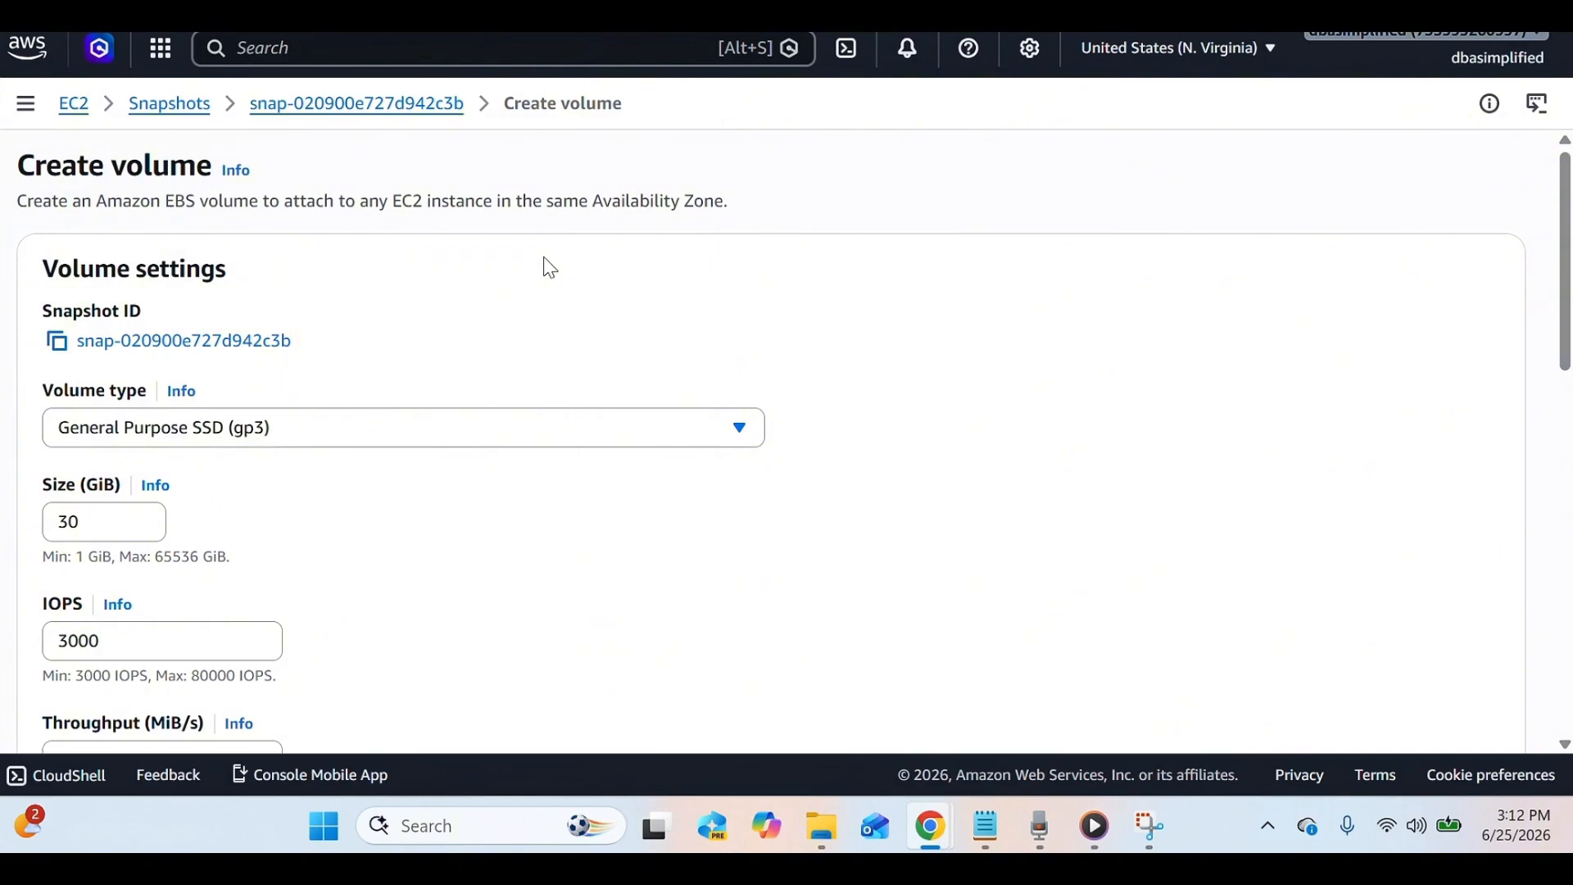
- Set the Availability Zone to use1-az4 (us-east-1c) and create the volume with the other settings at their defaults
scroll(828, 413, "down", 1)
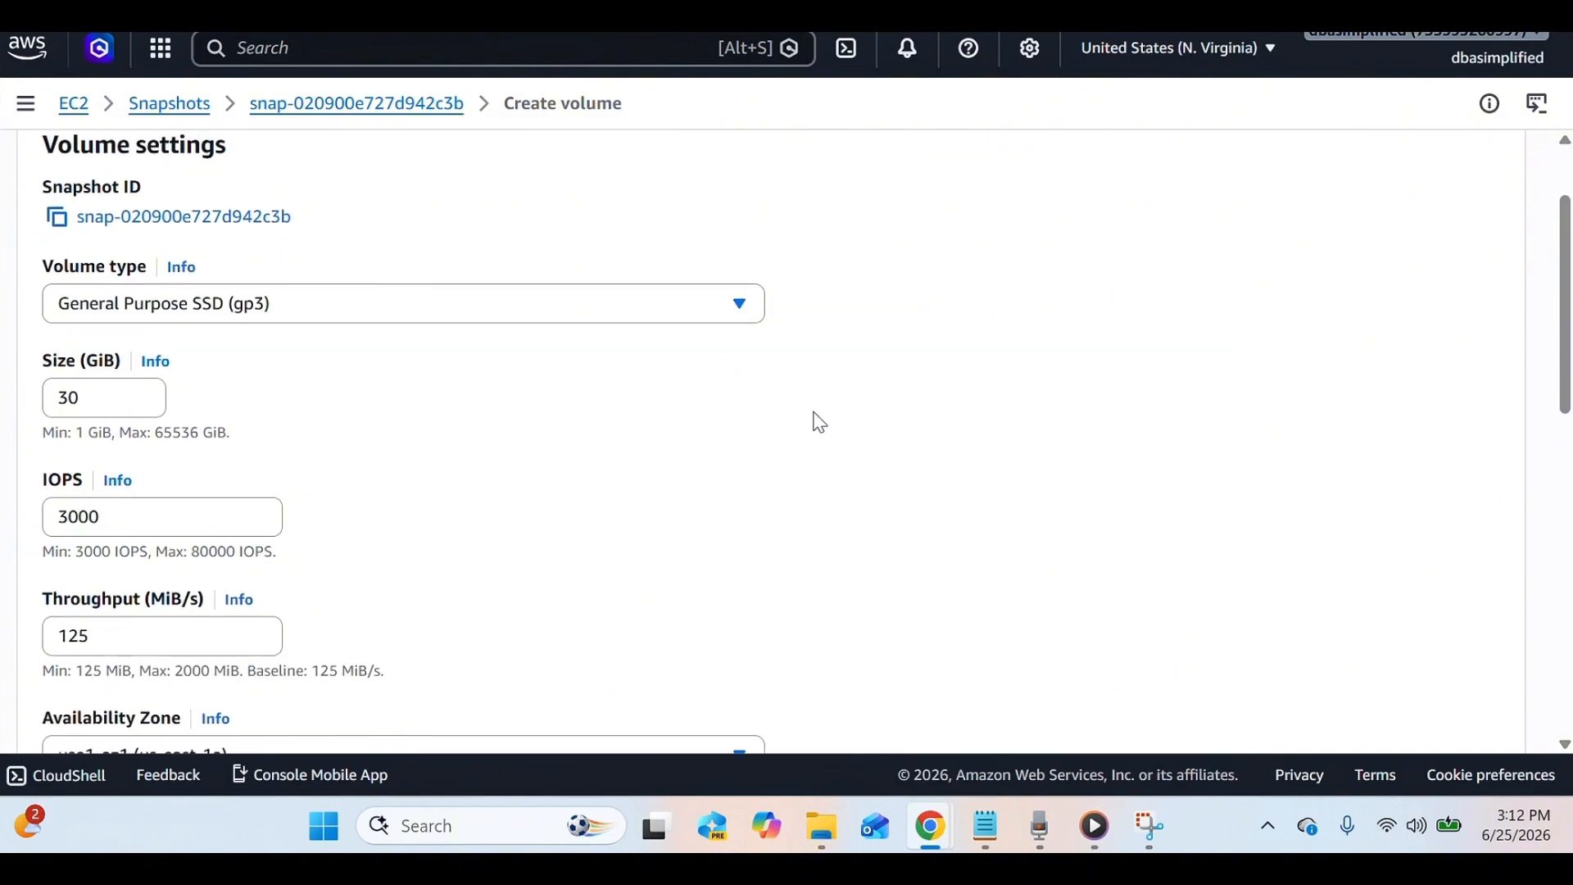
scroll(749, 418, "down", 1)
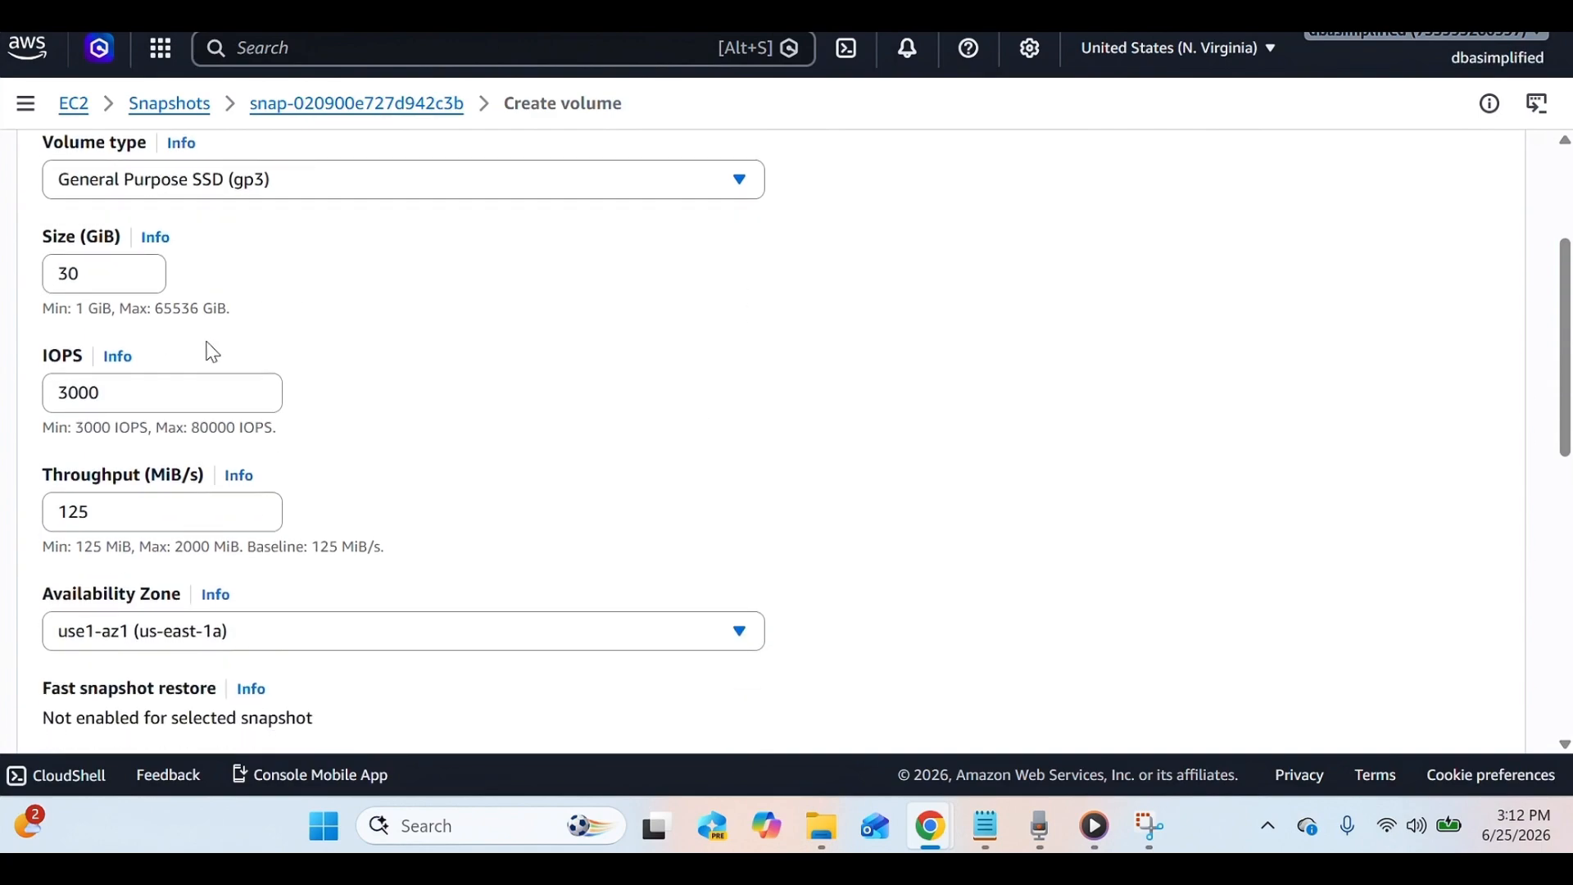
scroll(426, 484, "down", 1)
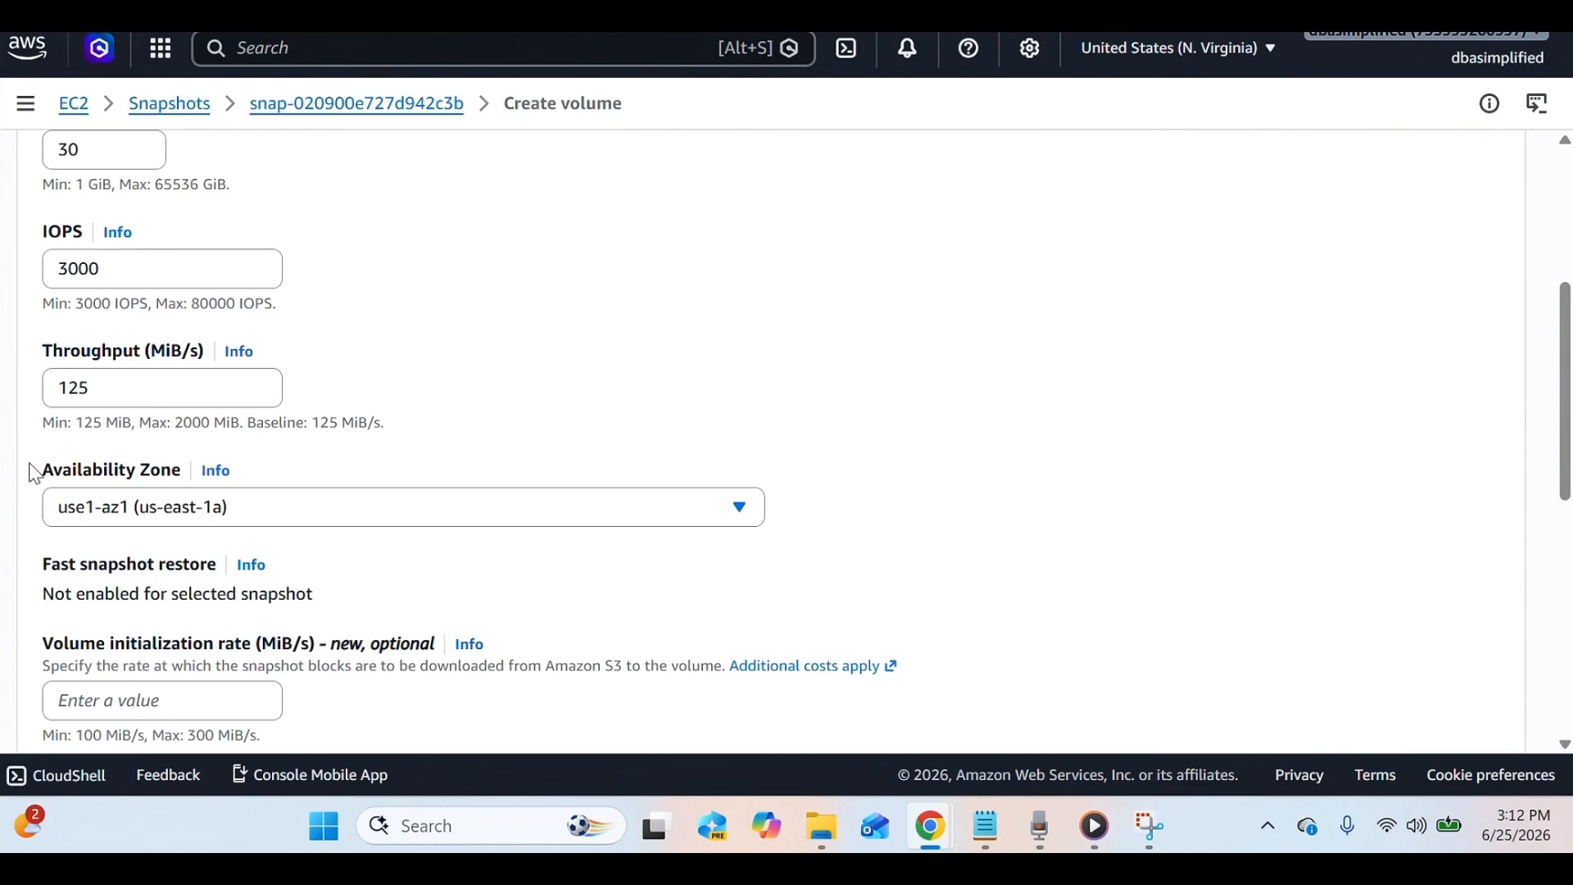
left_click_drag(43, 482, 185, 487)
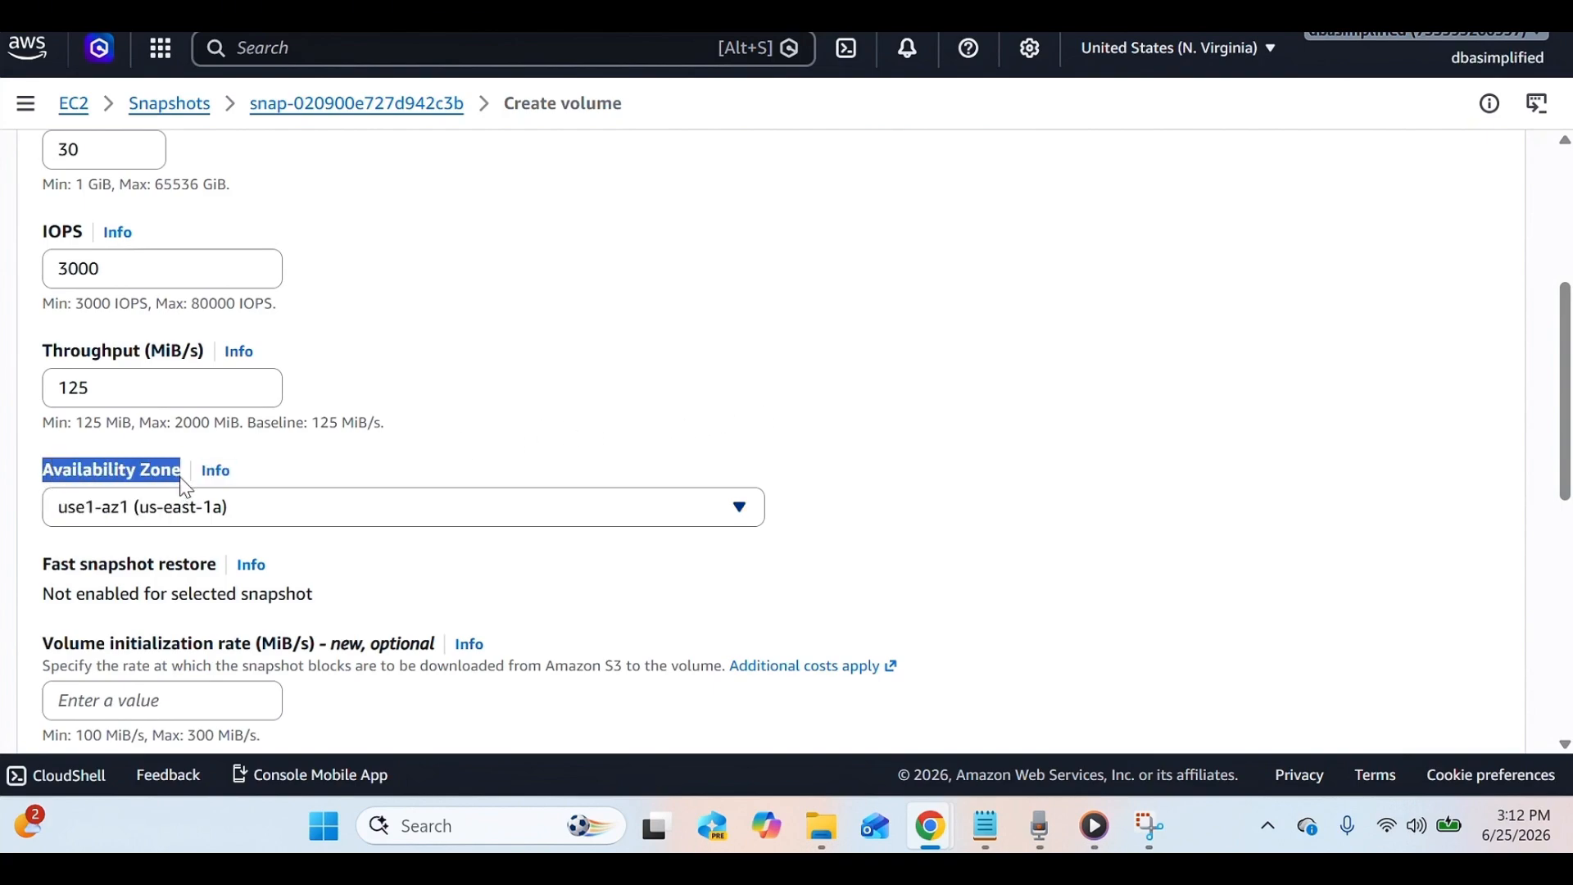
left_click(225, 517)
left_click(211, 349)
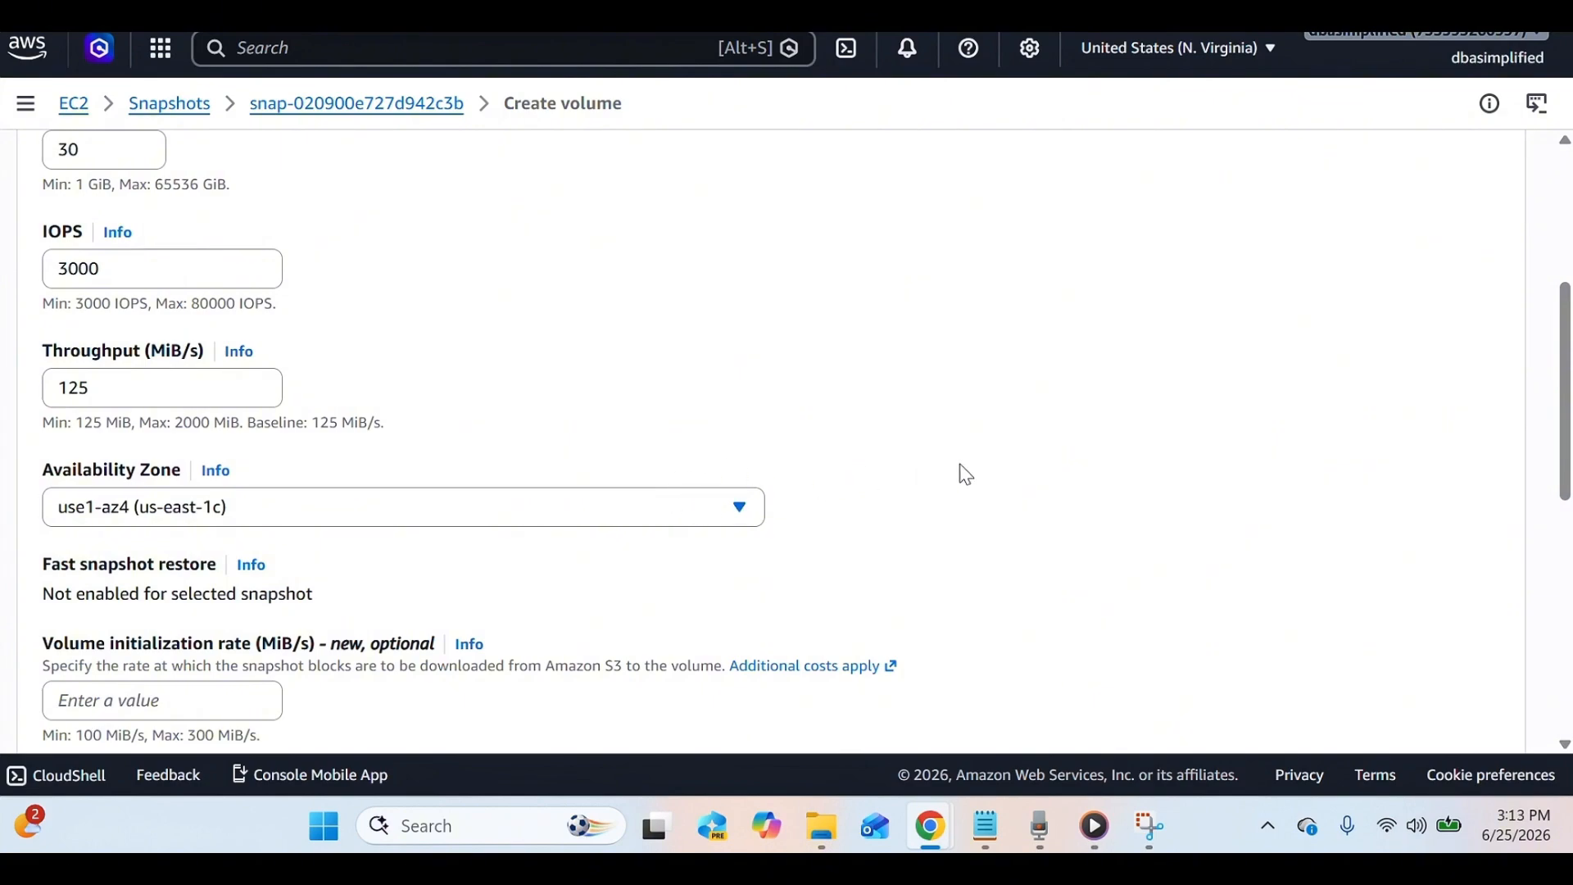
scroll(965, 475, "down", 8)
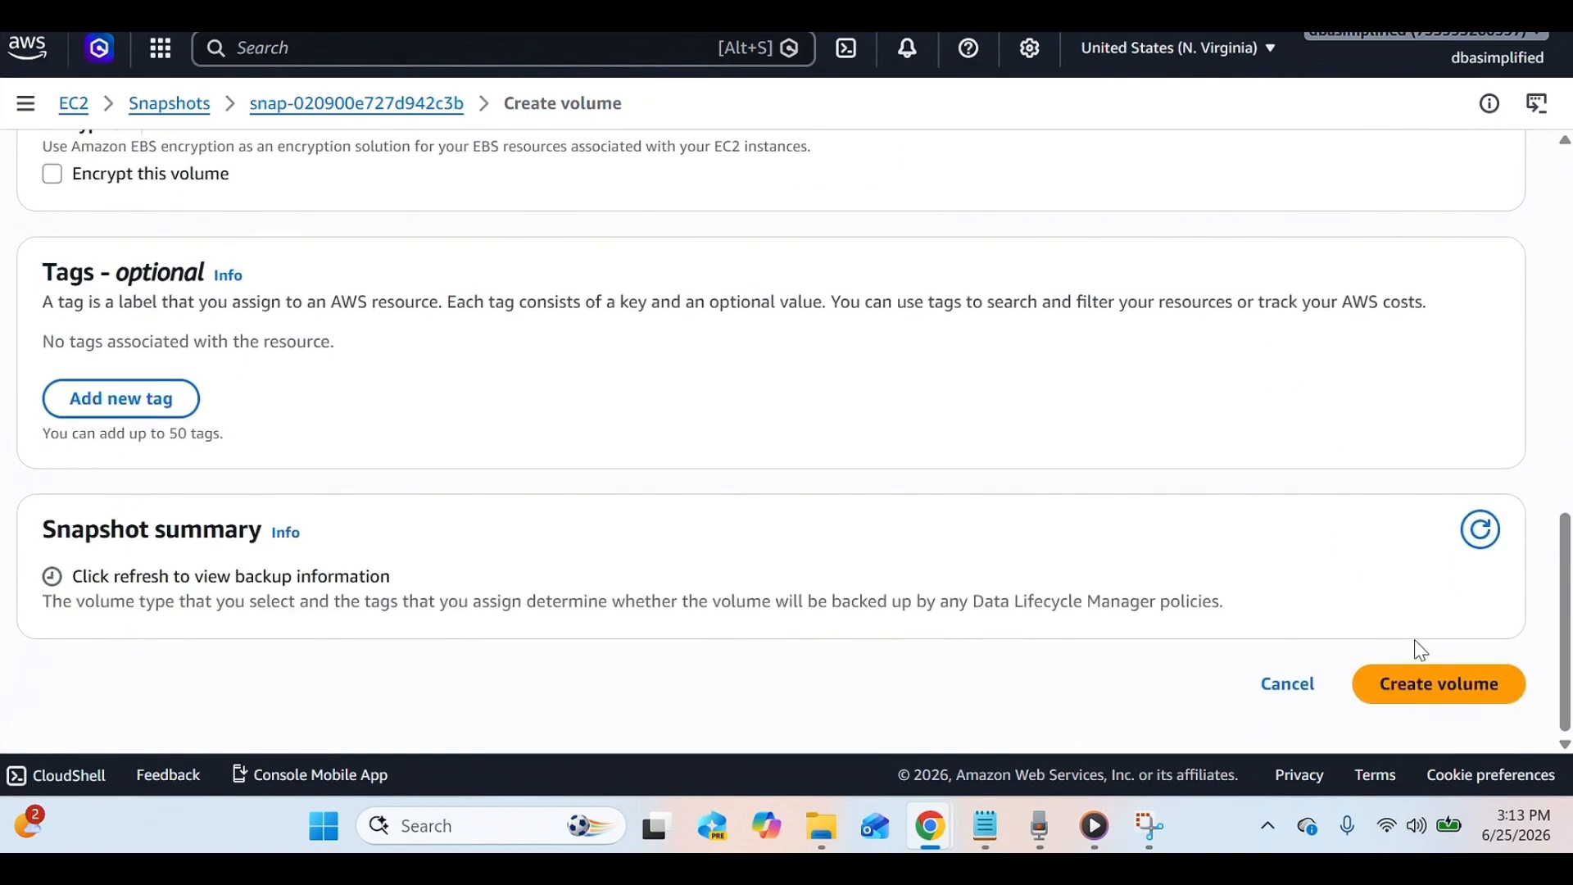
left_click(1425, 701)
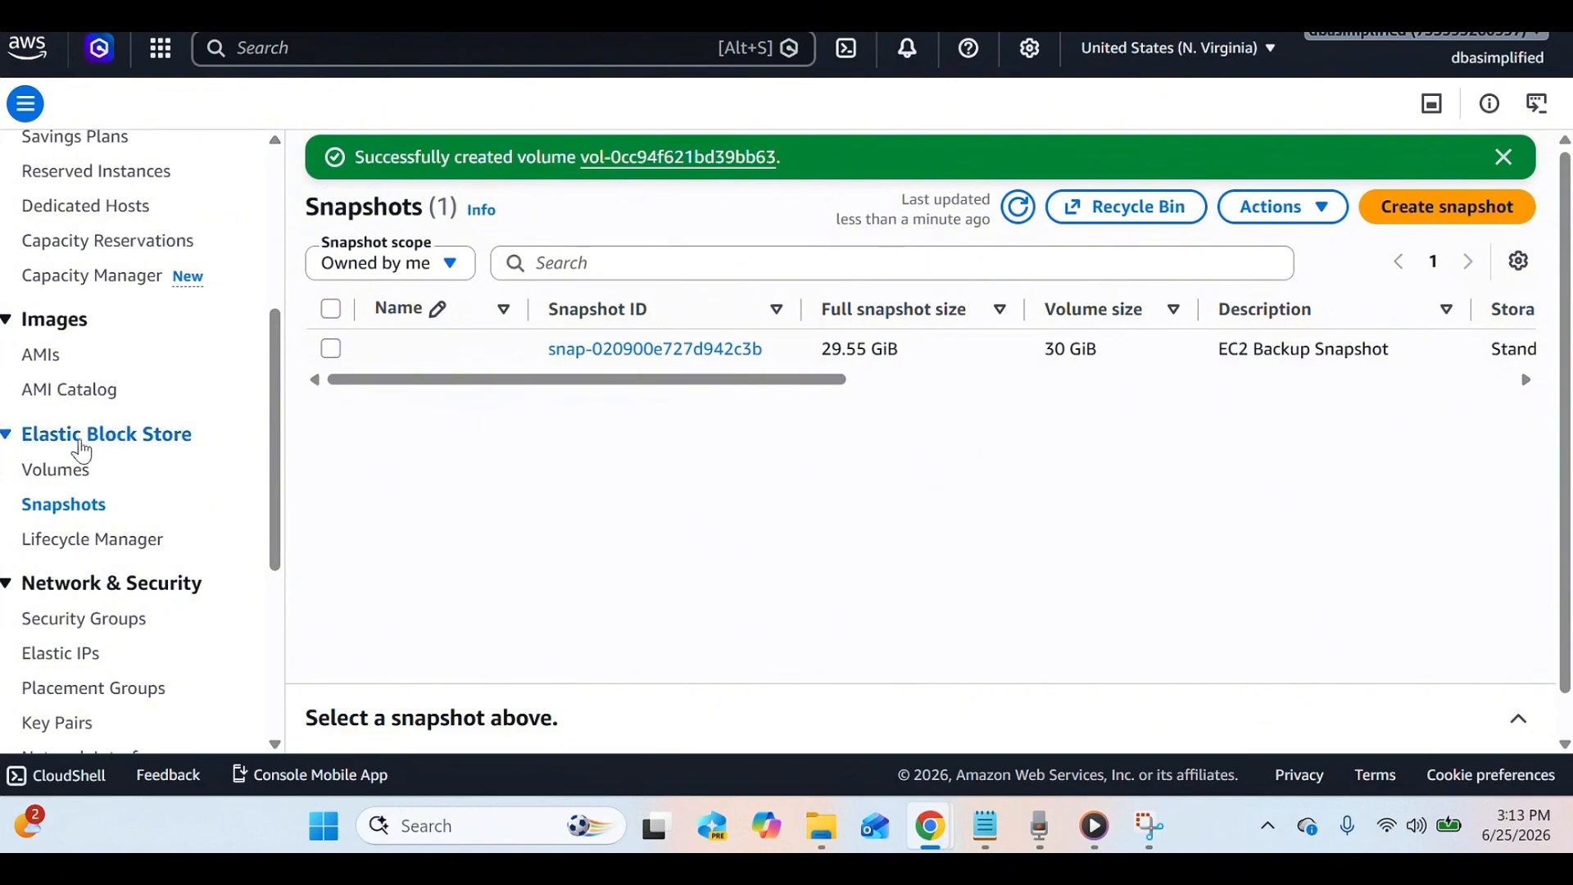
- Check the new volume's state and Availability Zone in the refreshed Elastic Block Store volumes list, and select that volume
left_click(58, 484)
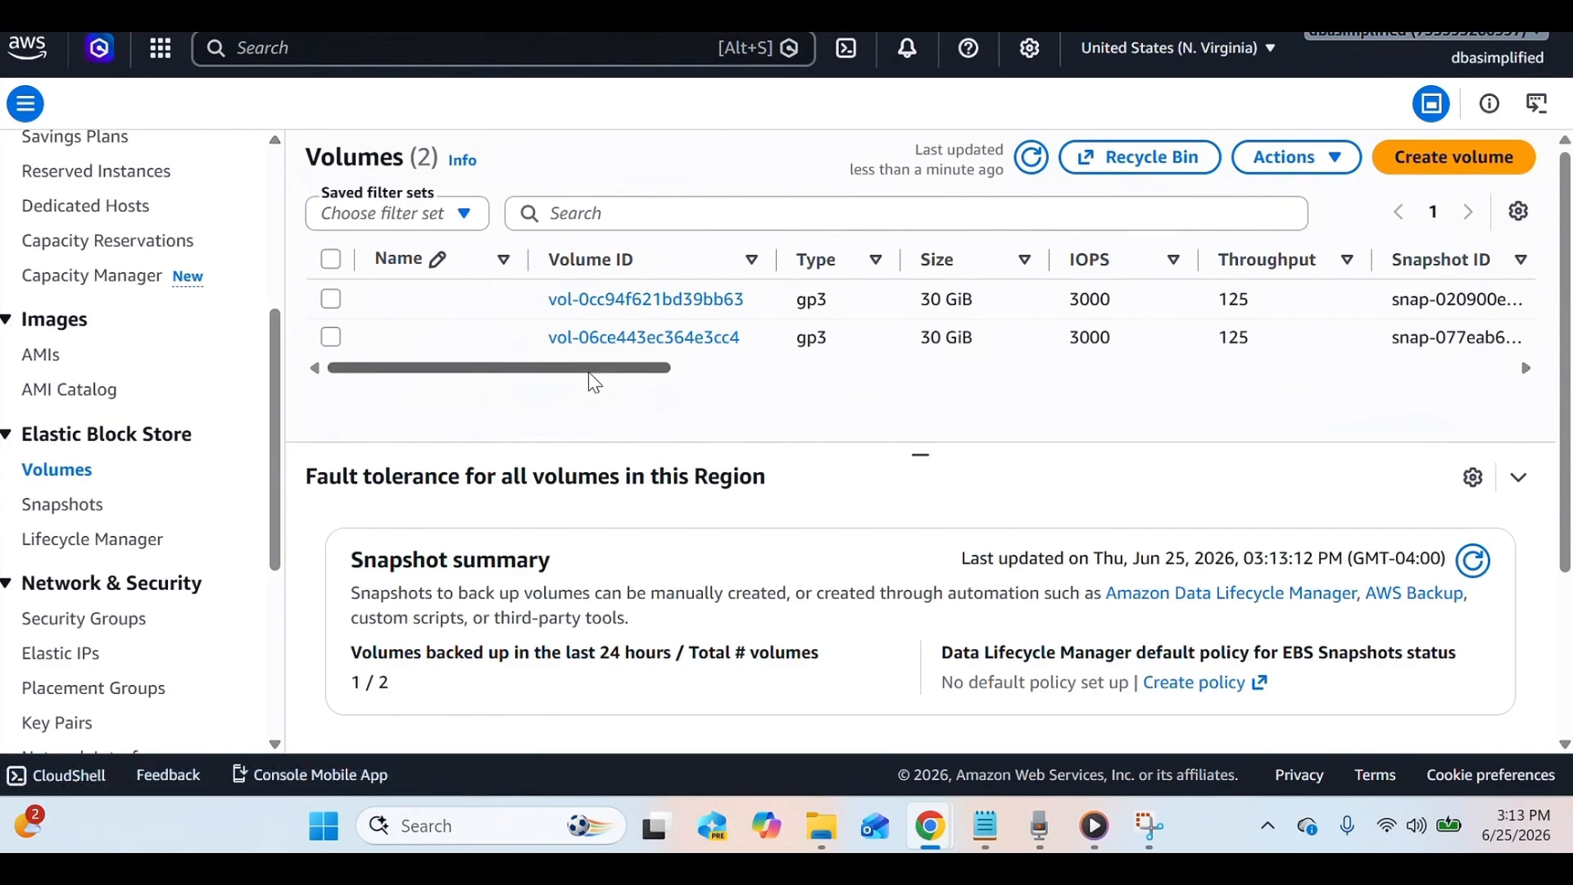
left_click(1032, 158)
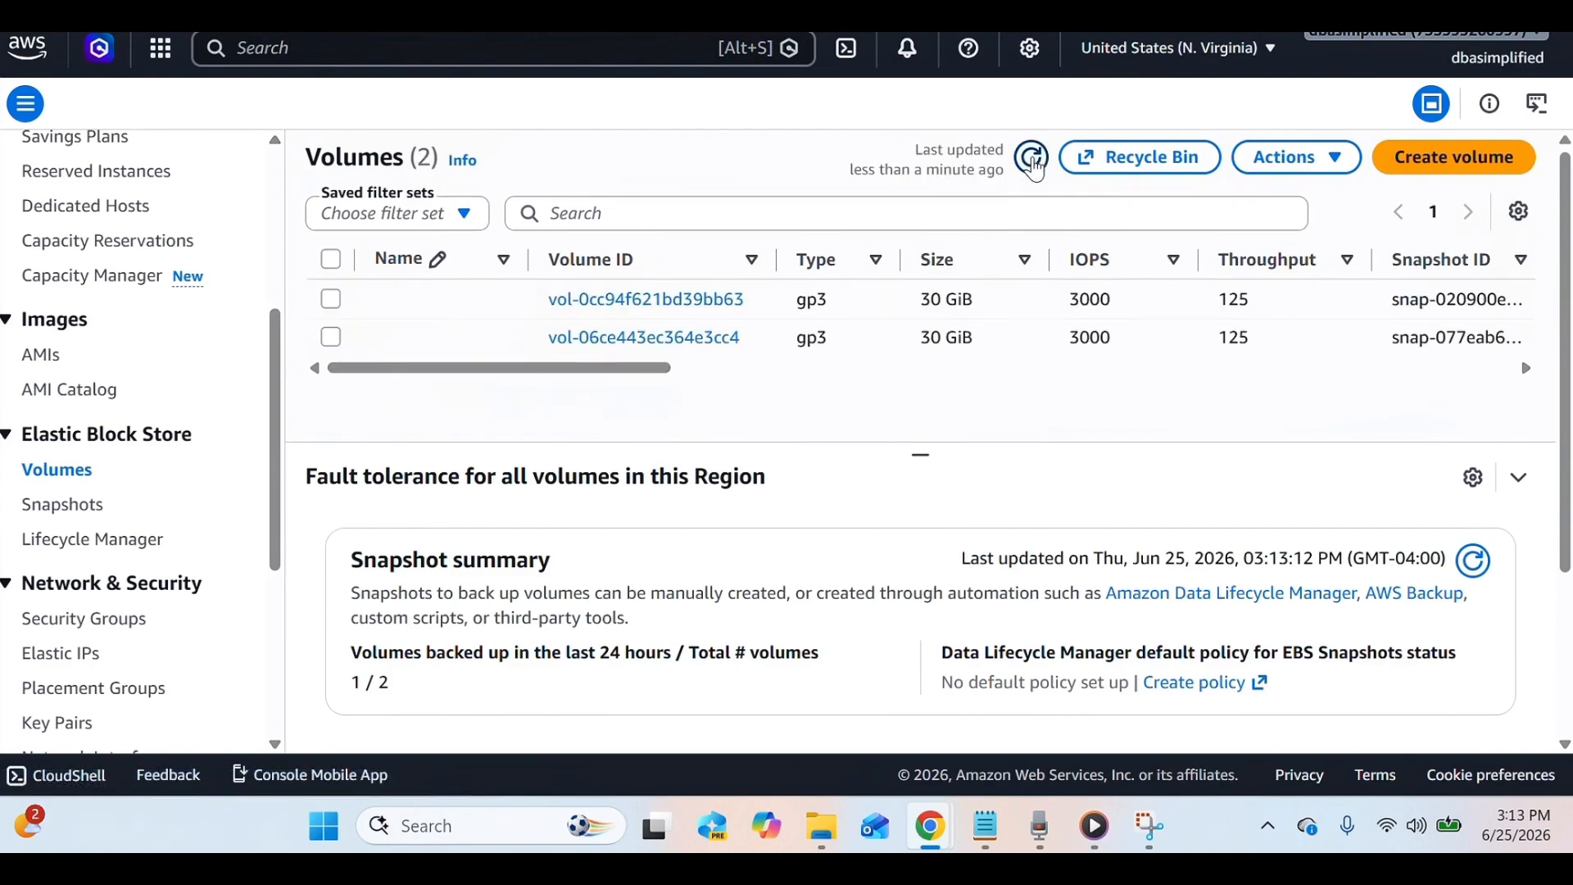
left_click_drag(643, 370, 968, 378)
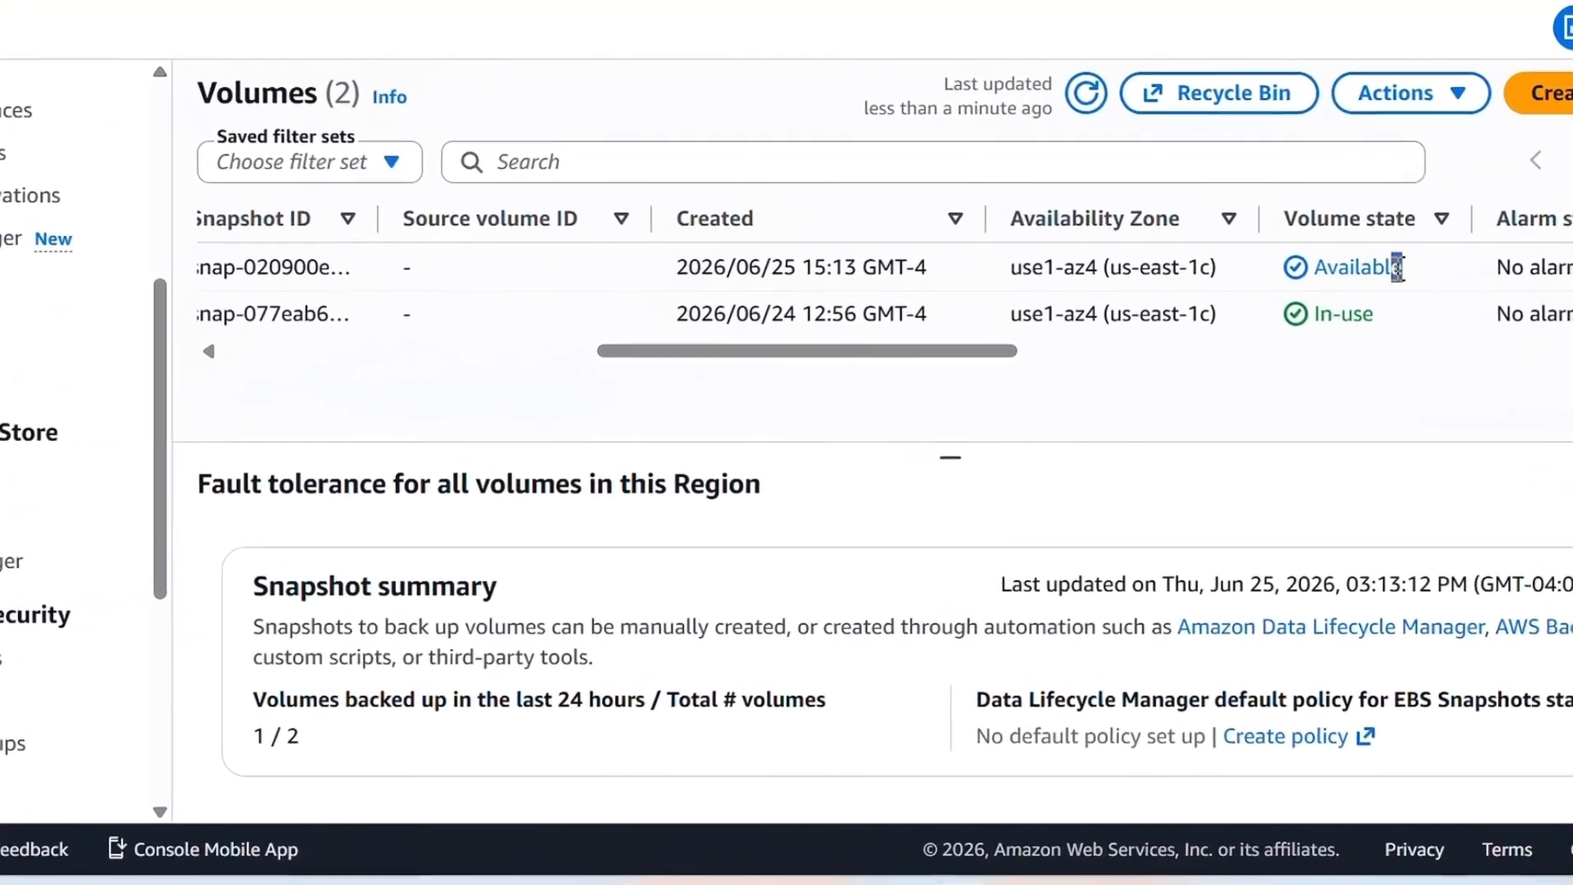
double_click(1322, 274)
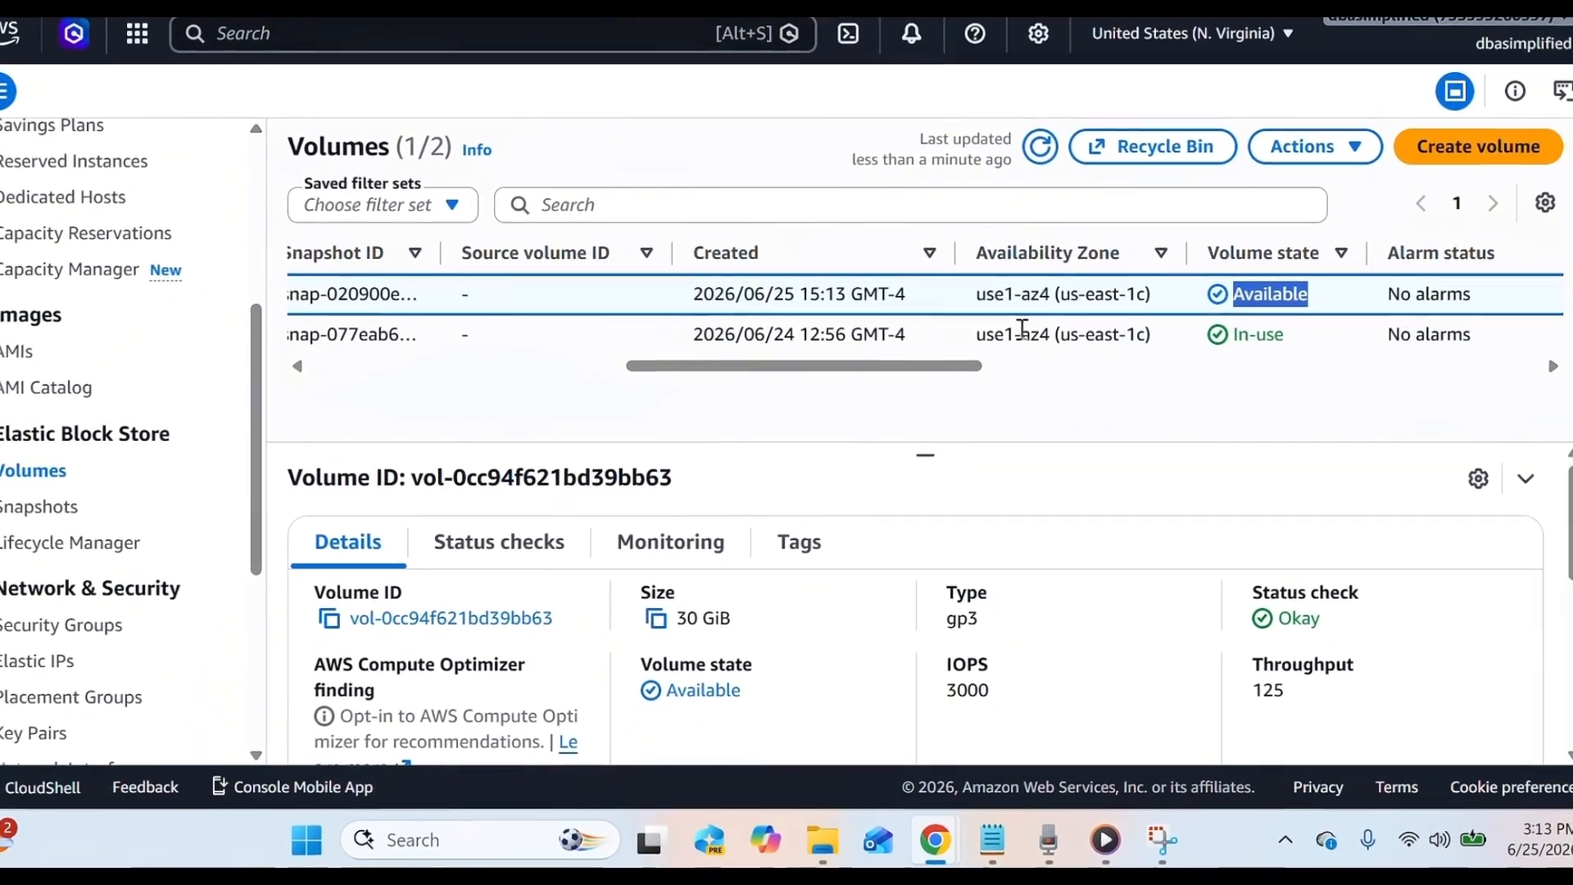
left_click_drag(913, 364, 565, 405)
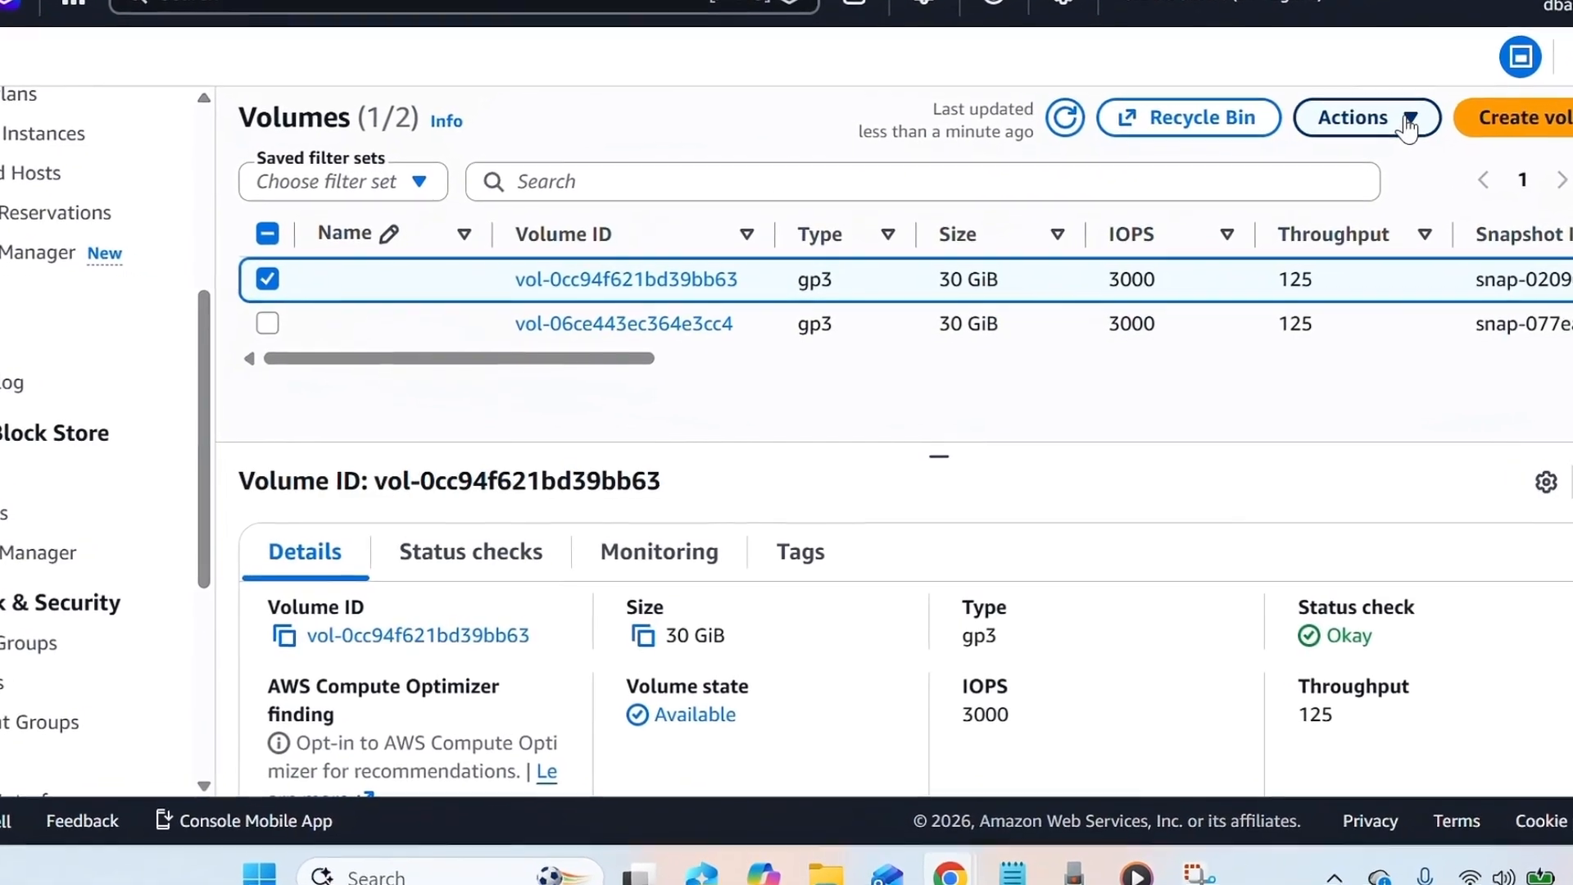
- Attach the selected volume to the MyFirstServer instance with the device name xvdb
left_click(1408, 123)
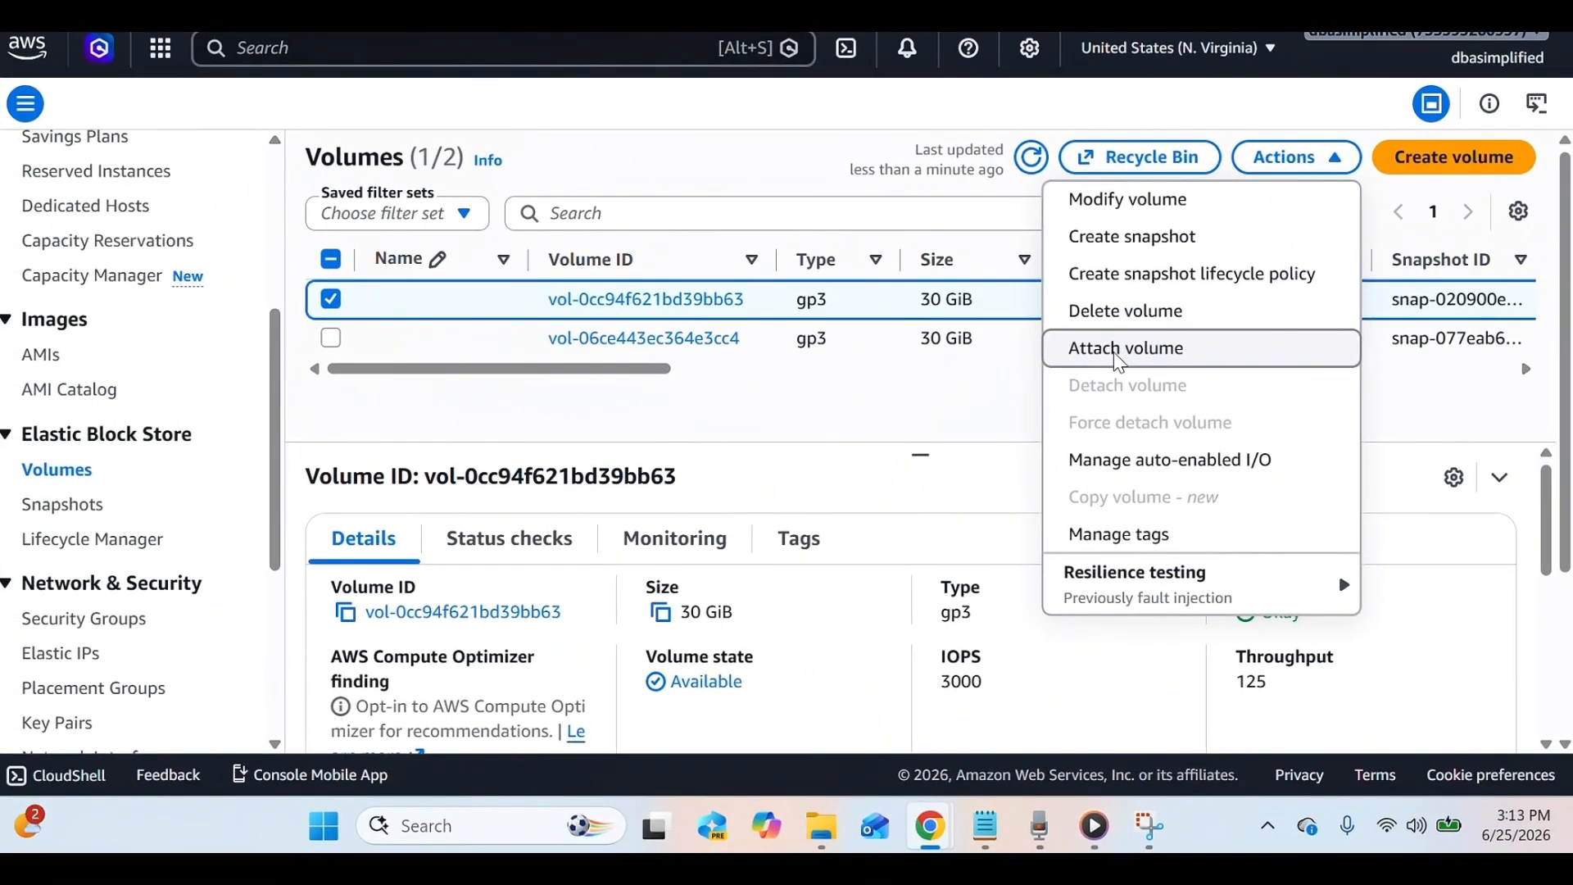
left_click(1119, 363)
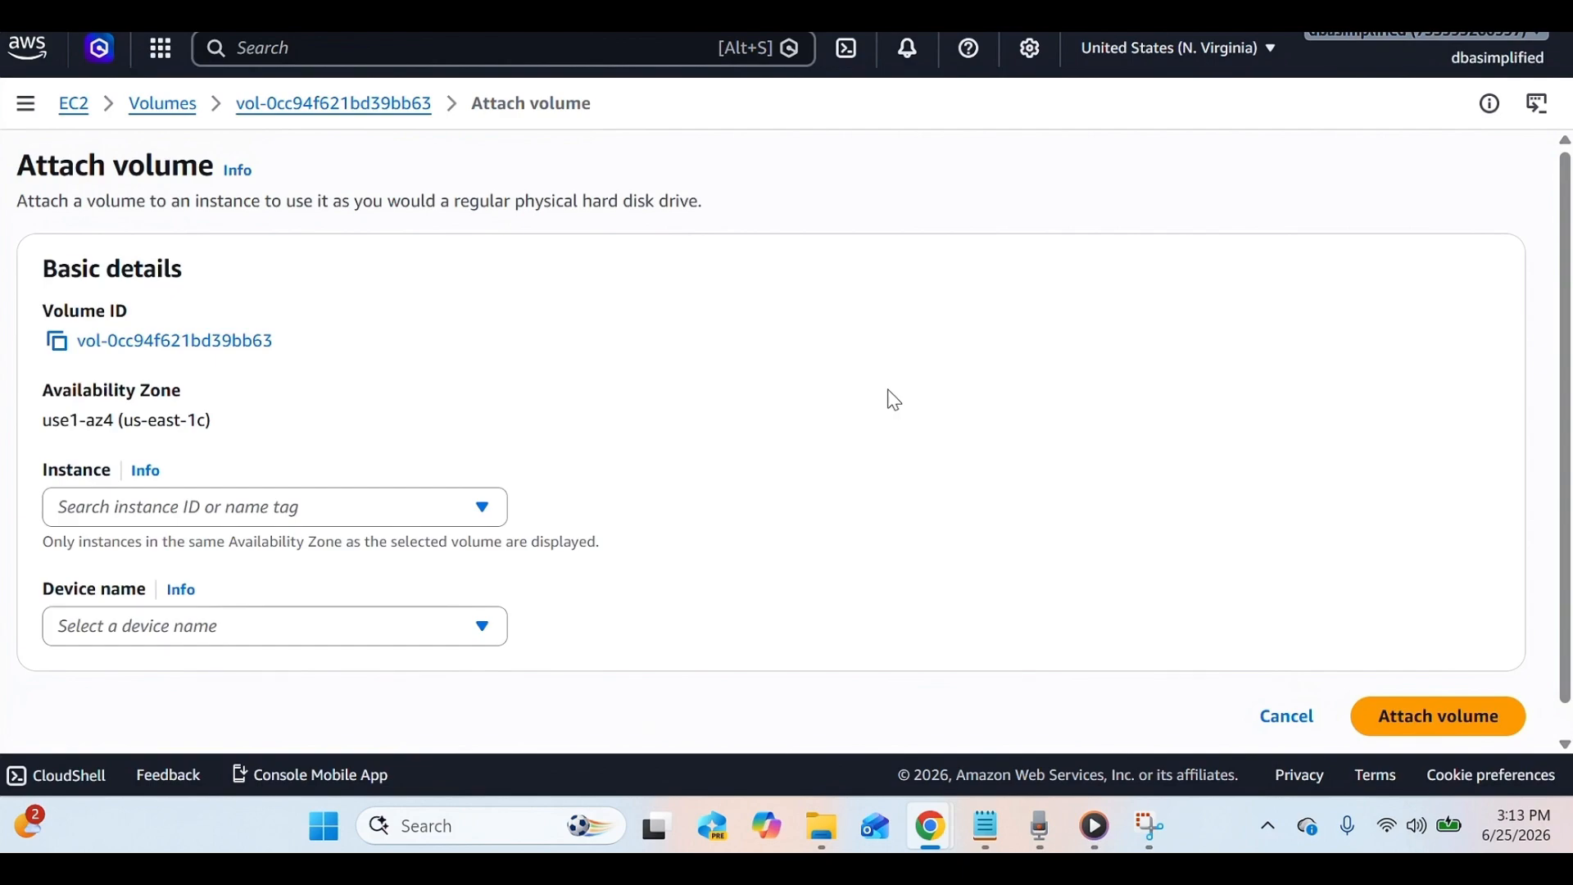
left_click(490, 512)
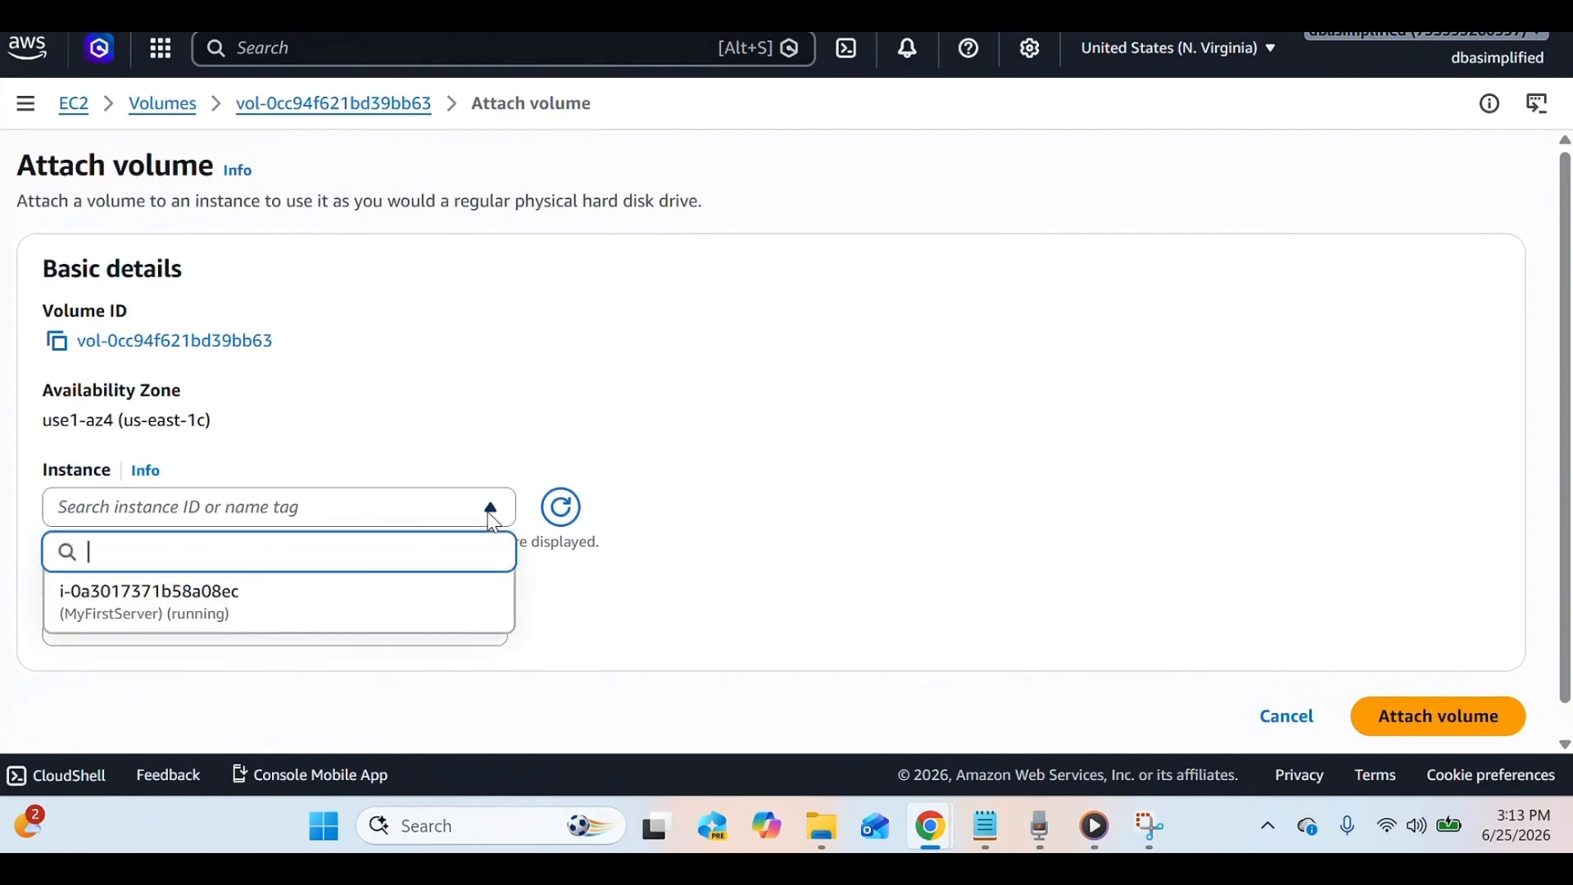
left_click(170, 620)
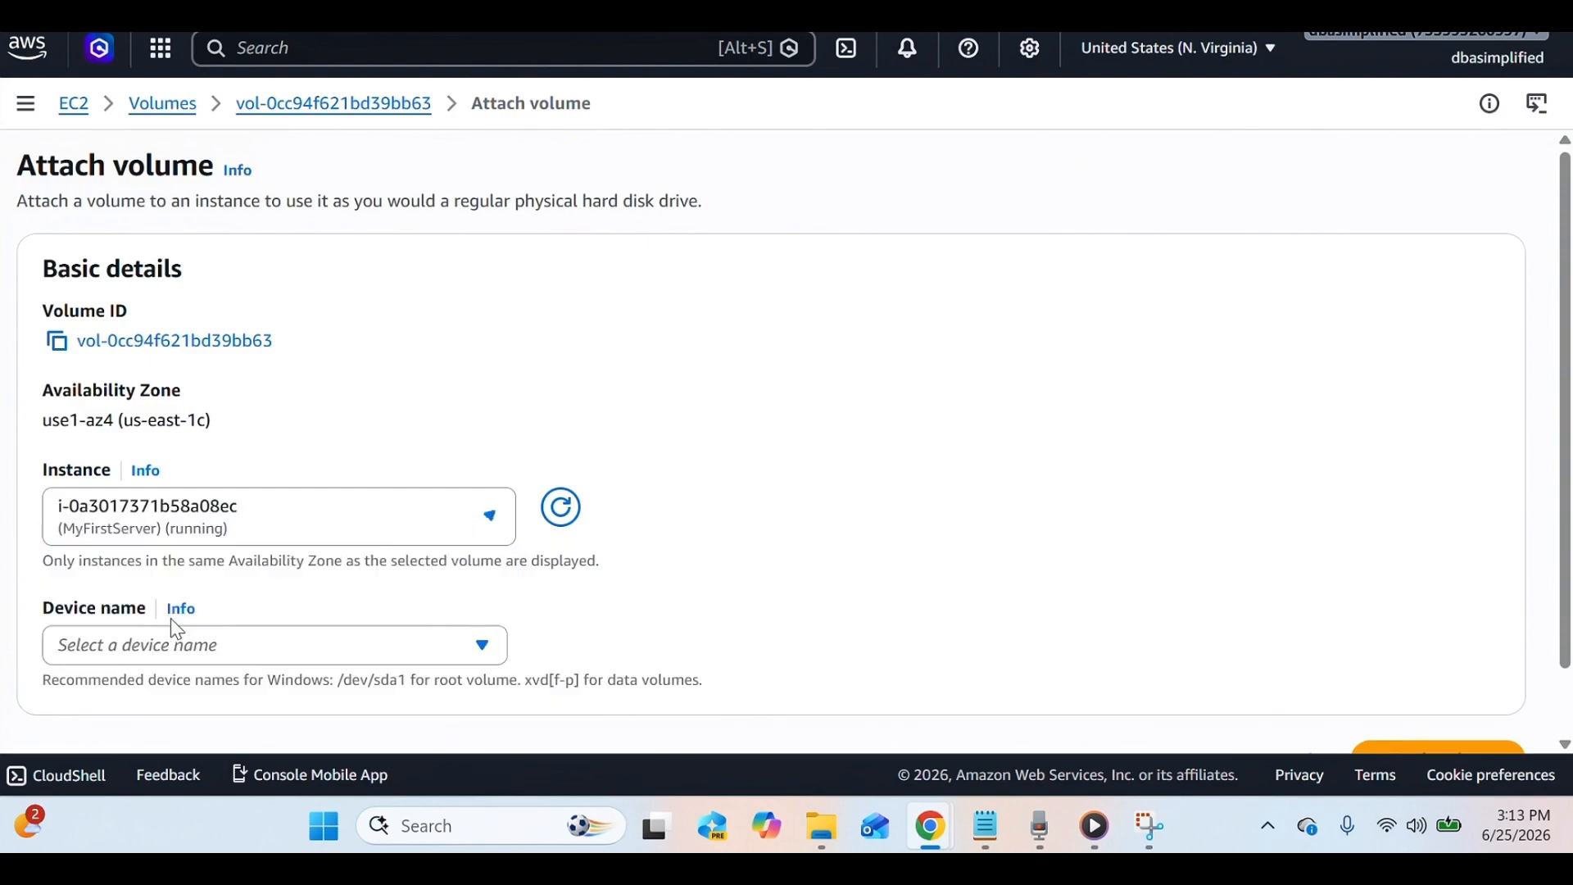
scroll(603, 588, "down", 1)
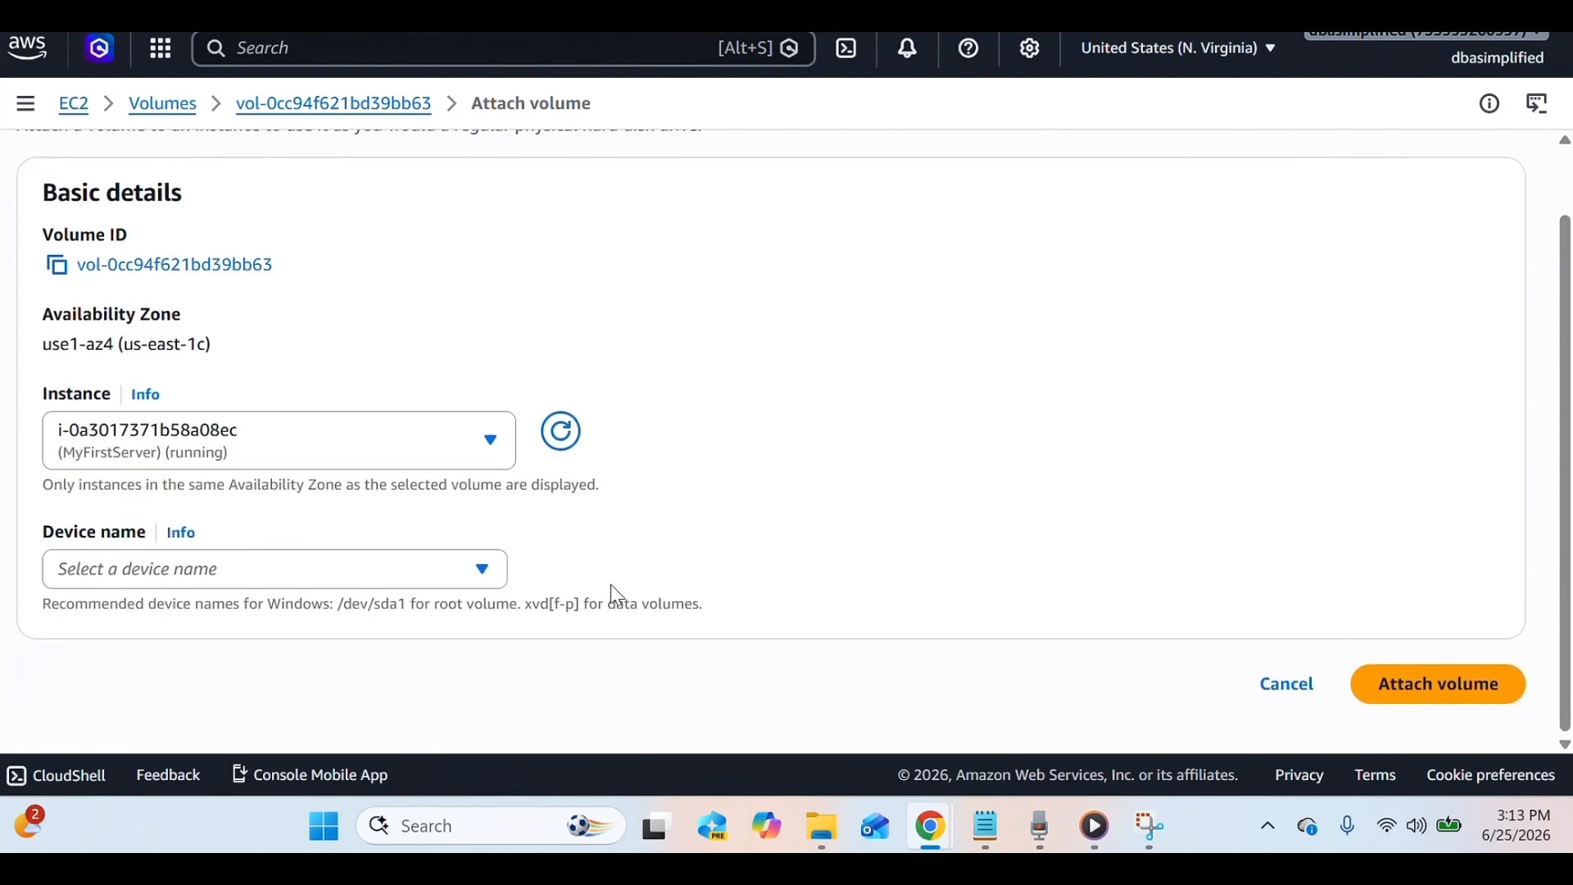
left_click(336, 583)
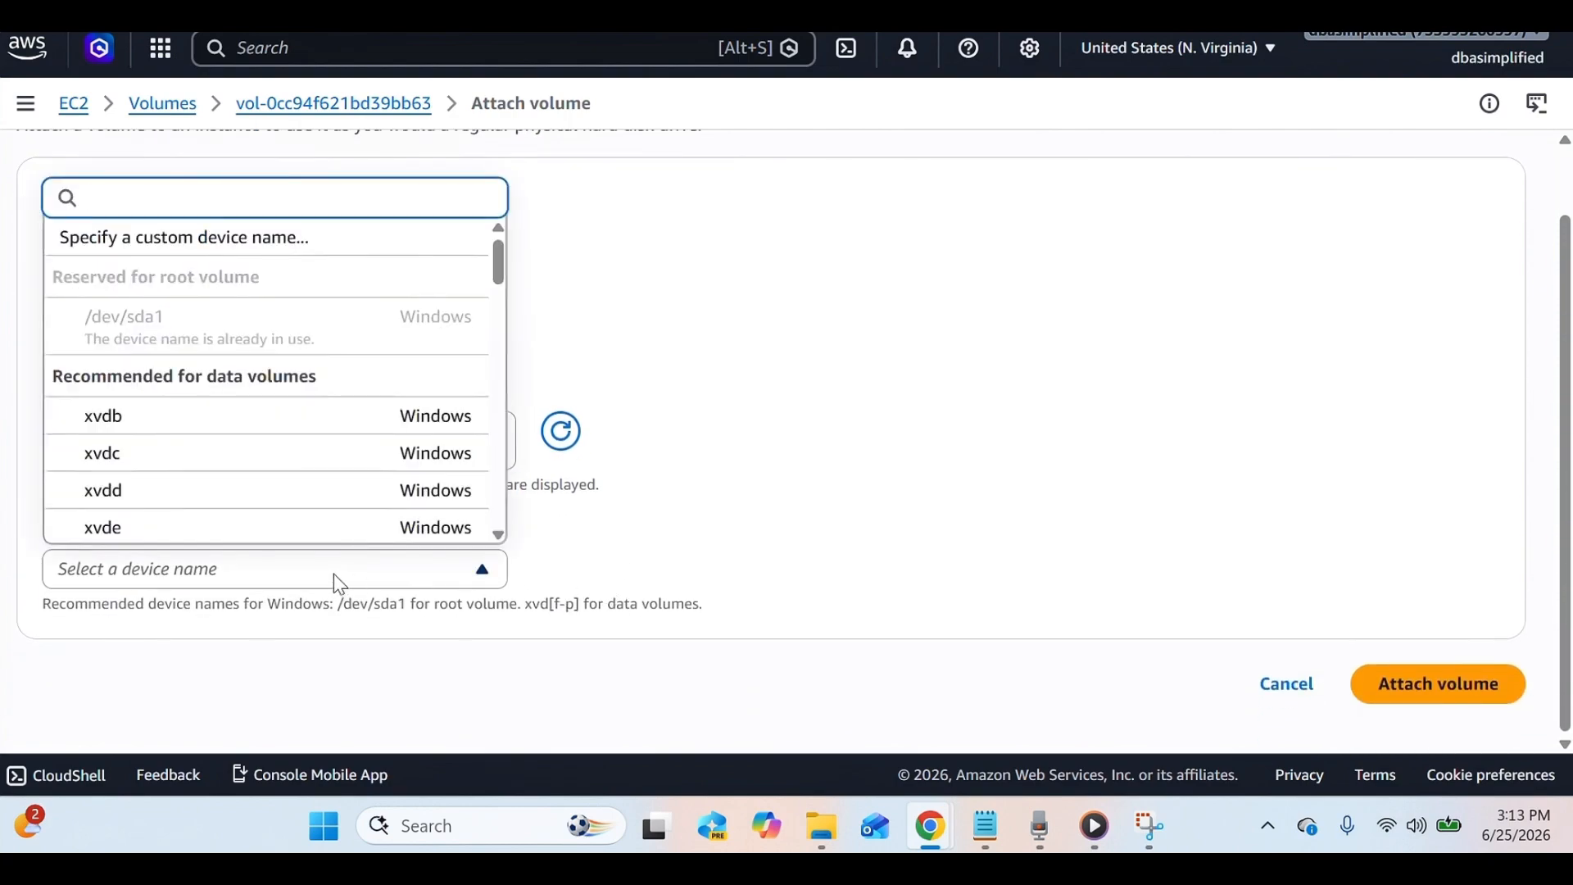
left_click(300, 417)
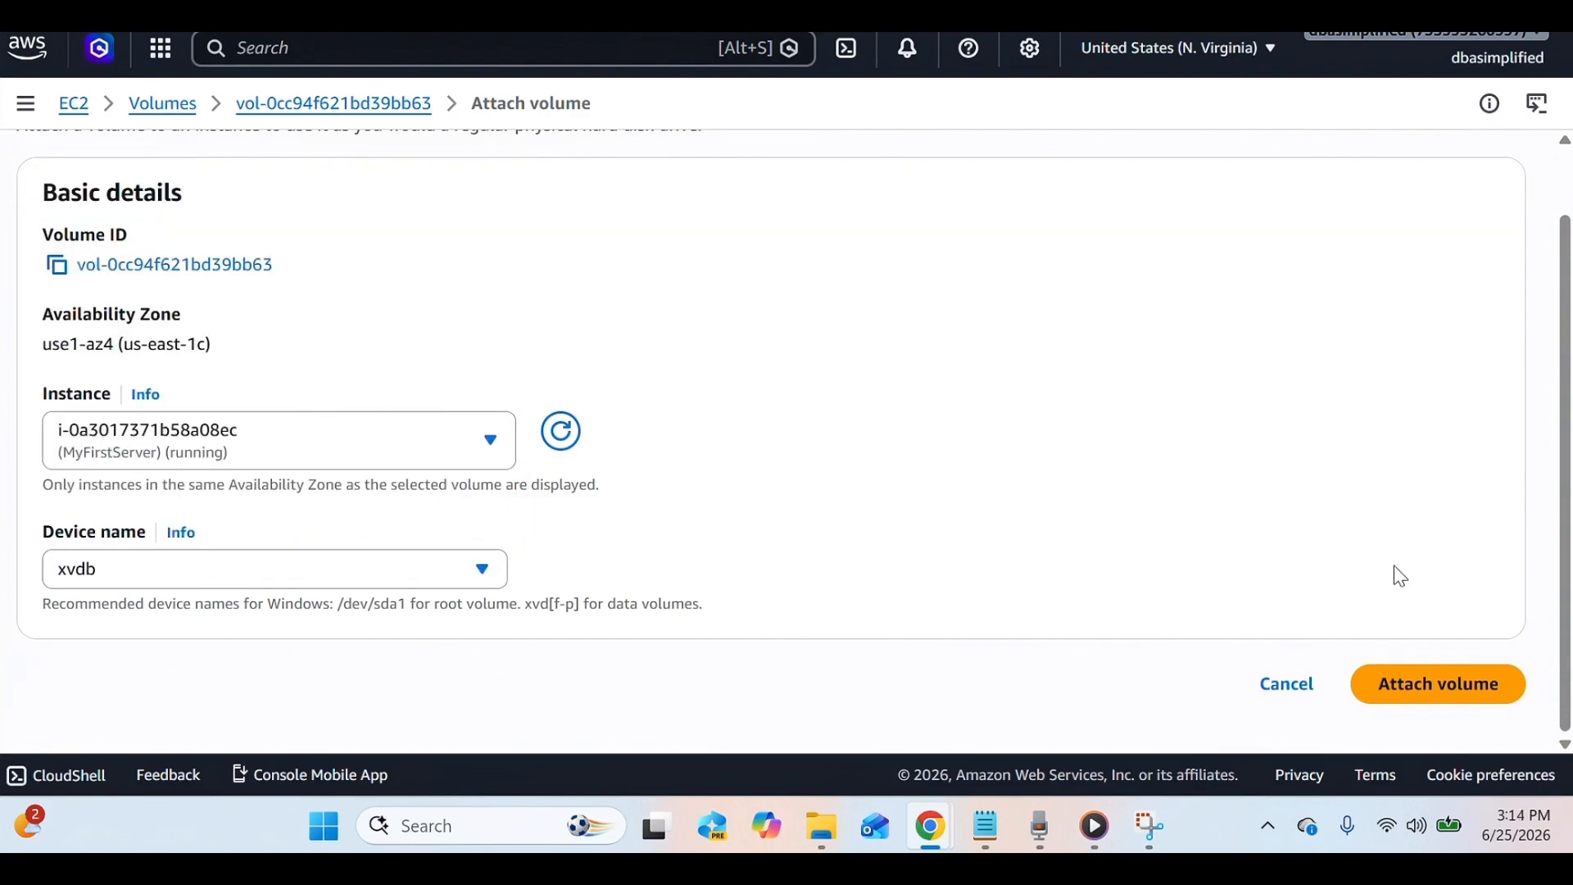
left_click(1434, 697)
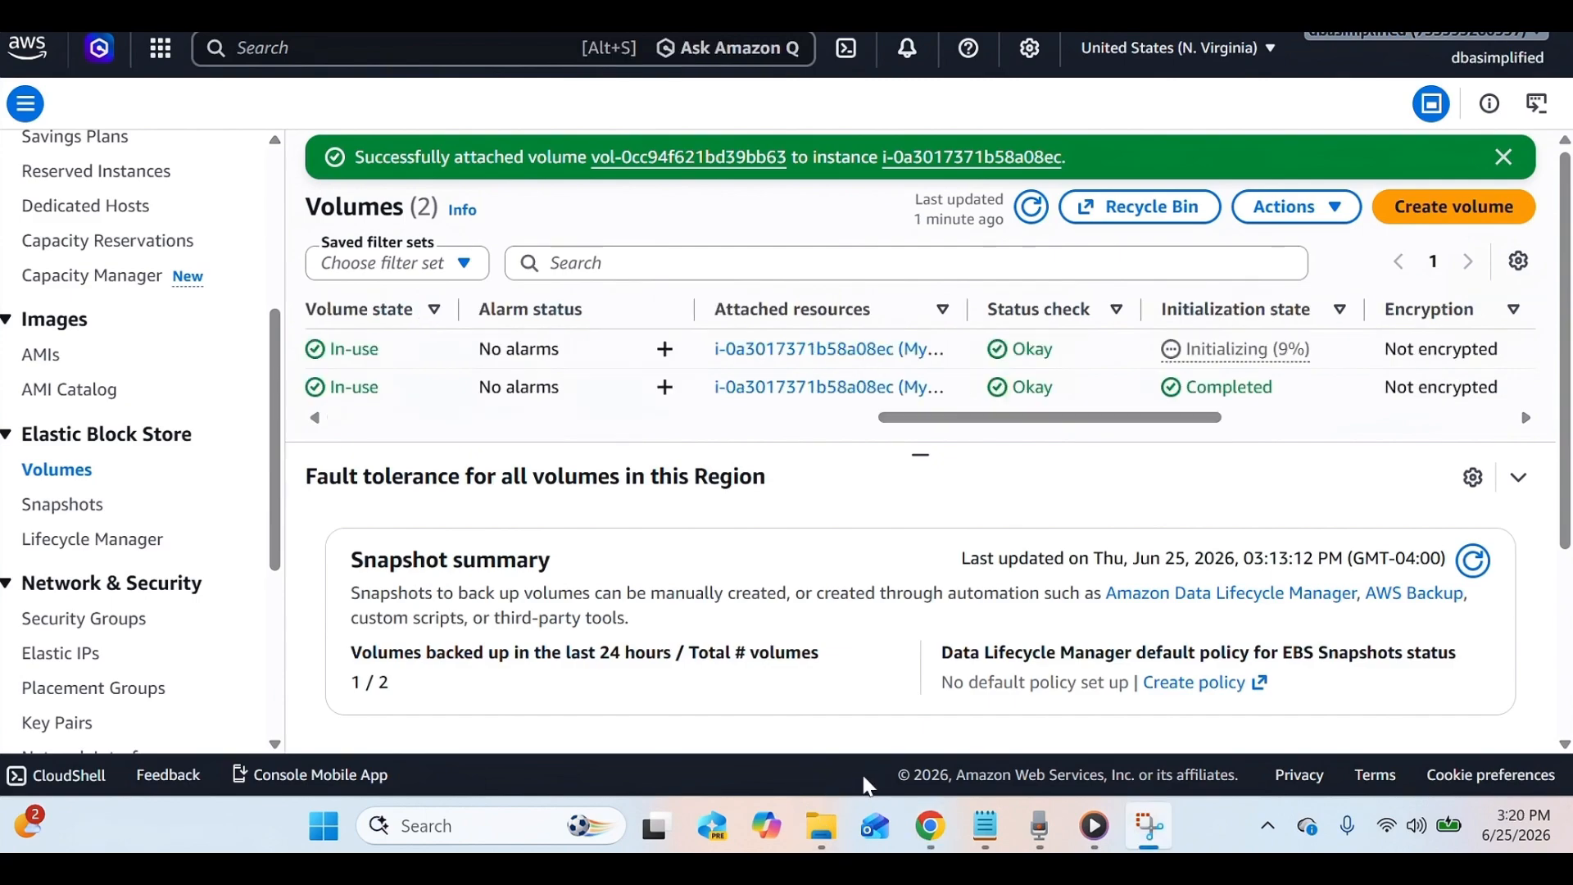
- Connect to the server with the MyFirstServer (1) Remote Desktop file, entering the Administrator password and accepting the certificate warning
left_click(822, 826)
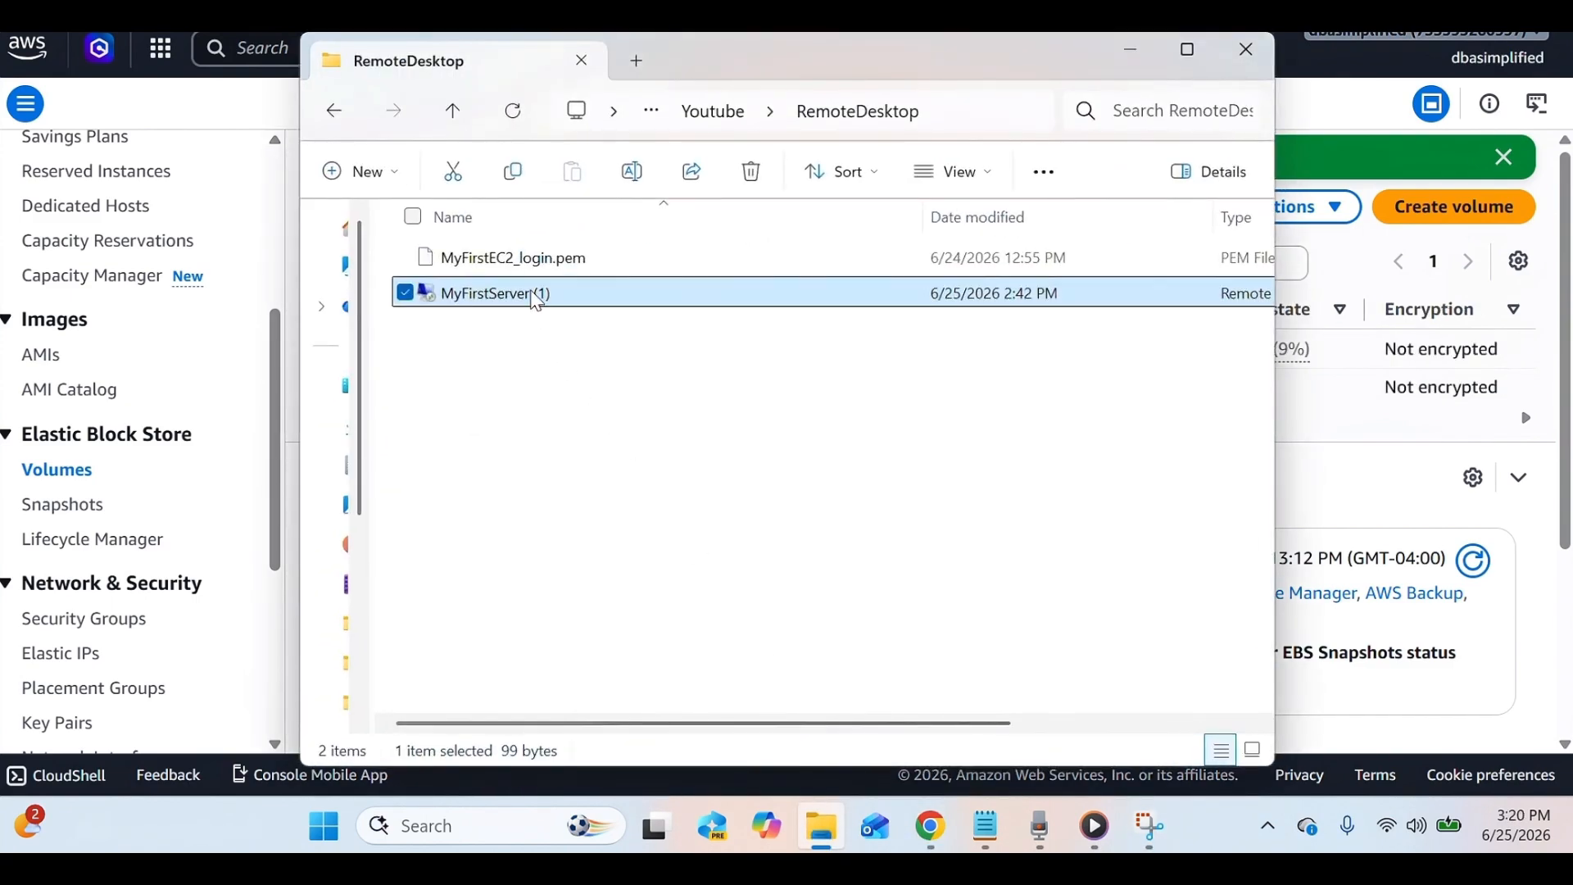
double_click(537, 293)
left_click(955, 476)
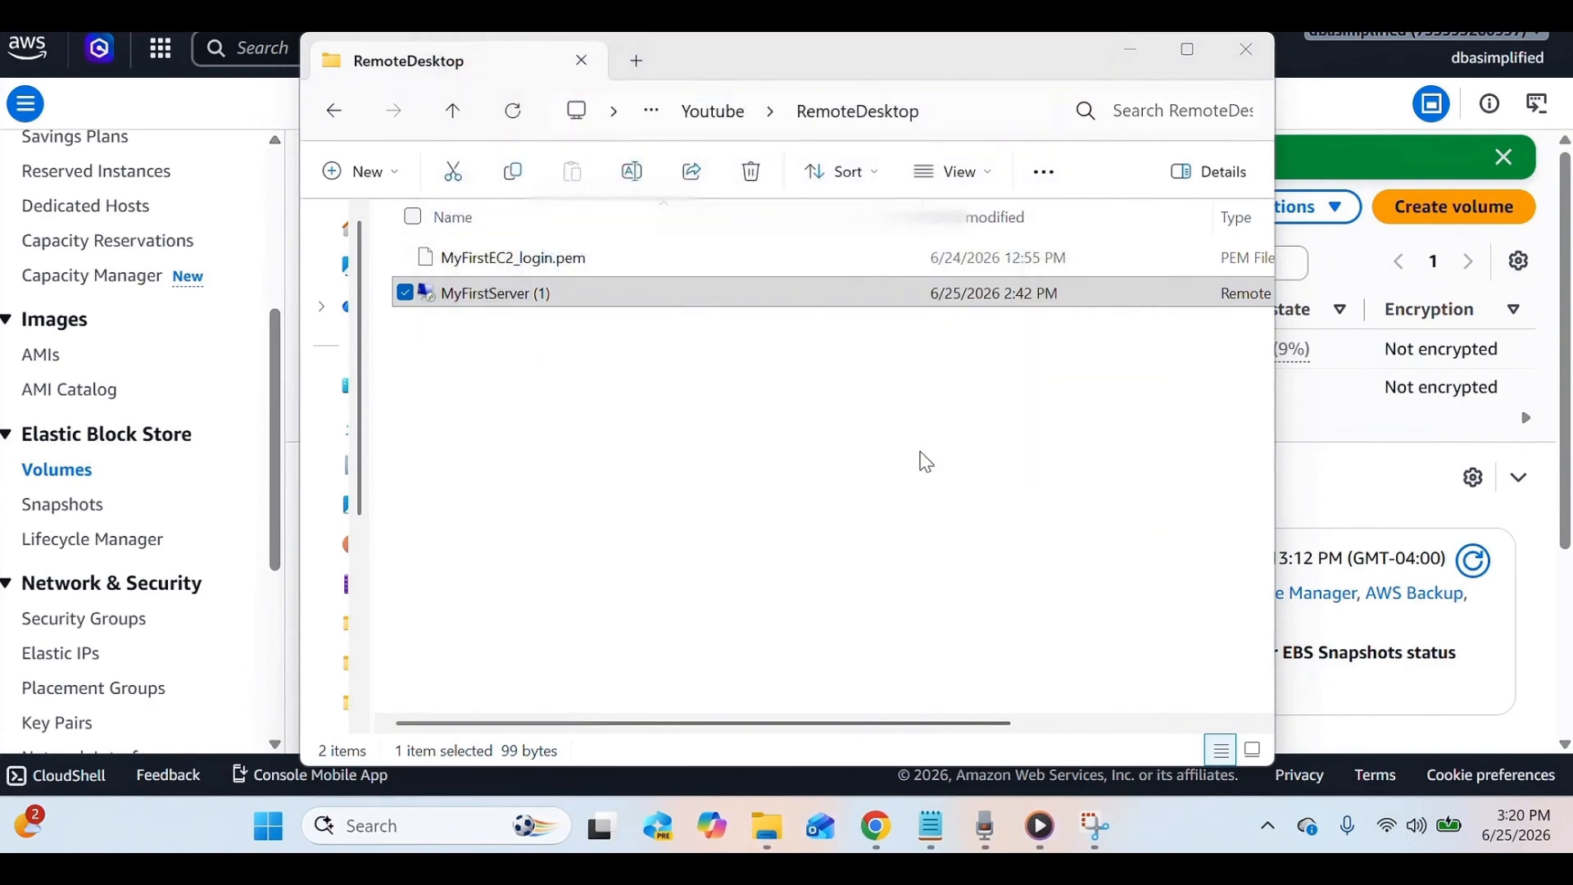
key("ctrl+v")
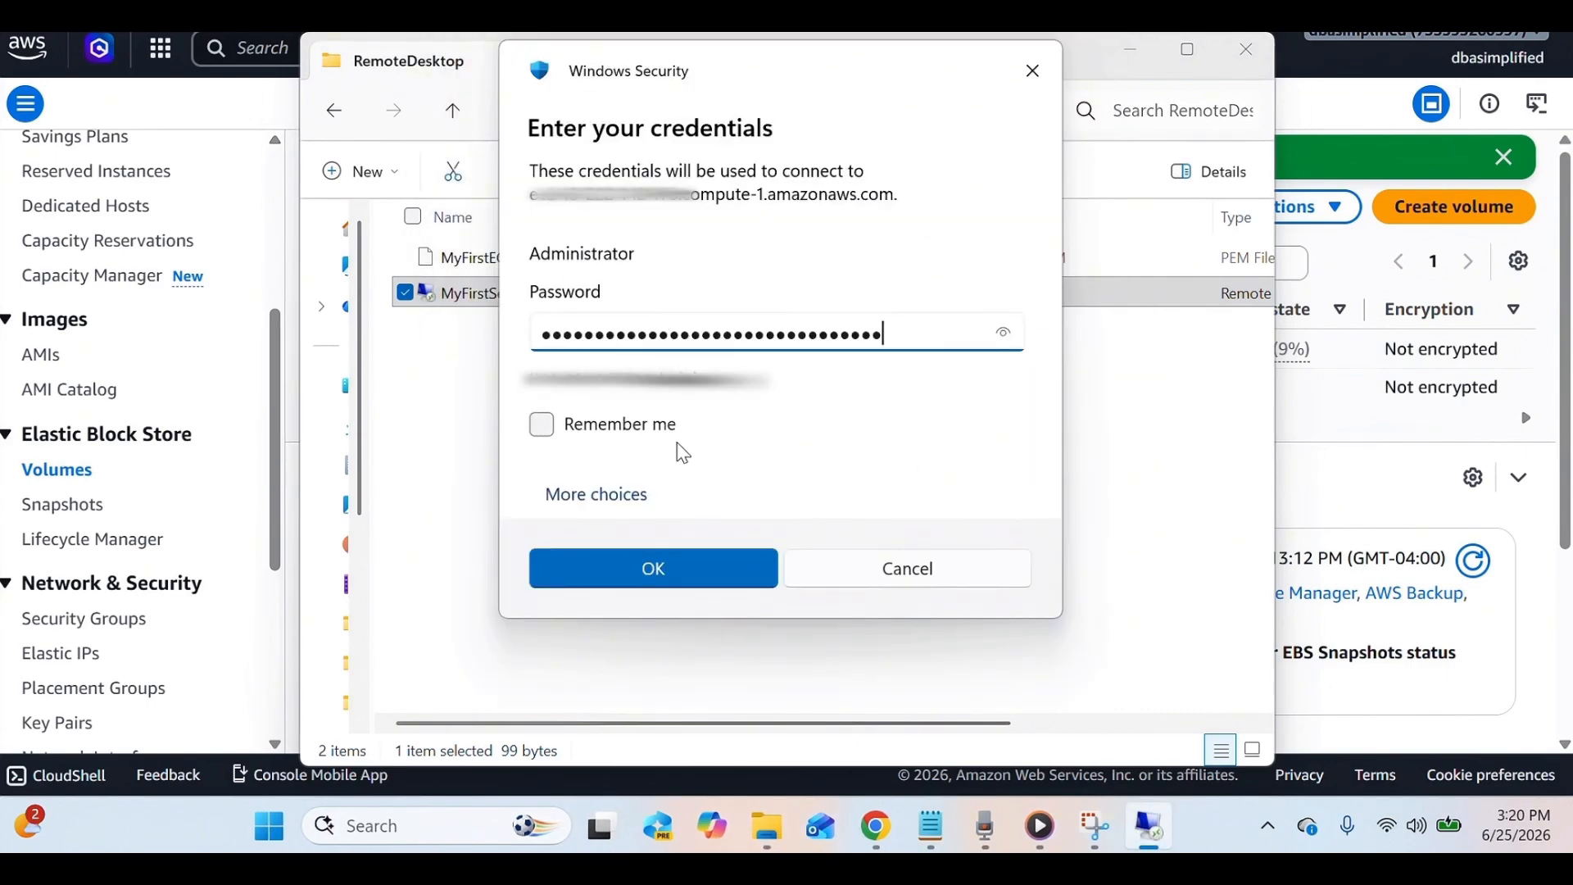
left_click(656, 569)
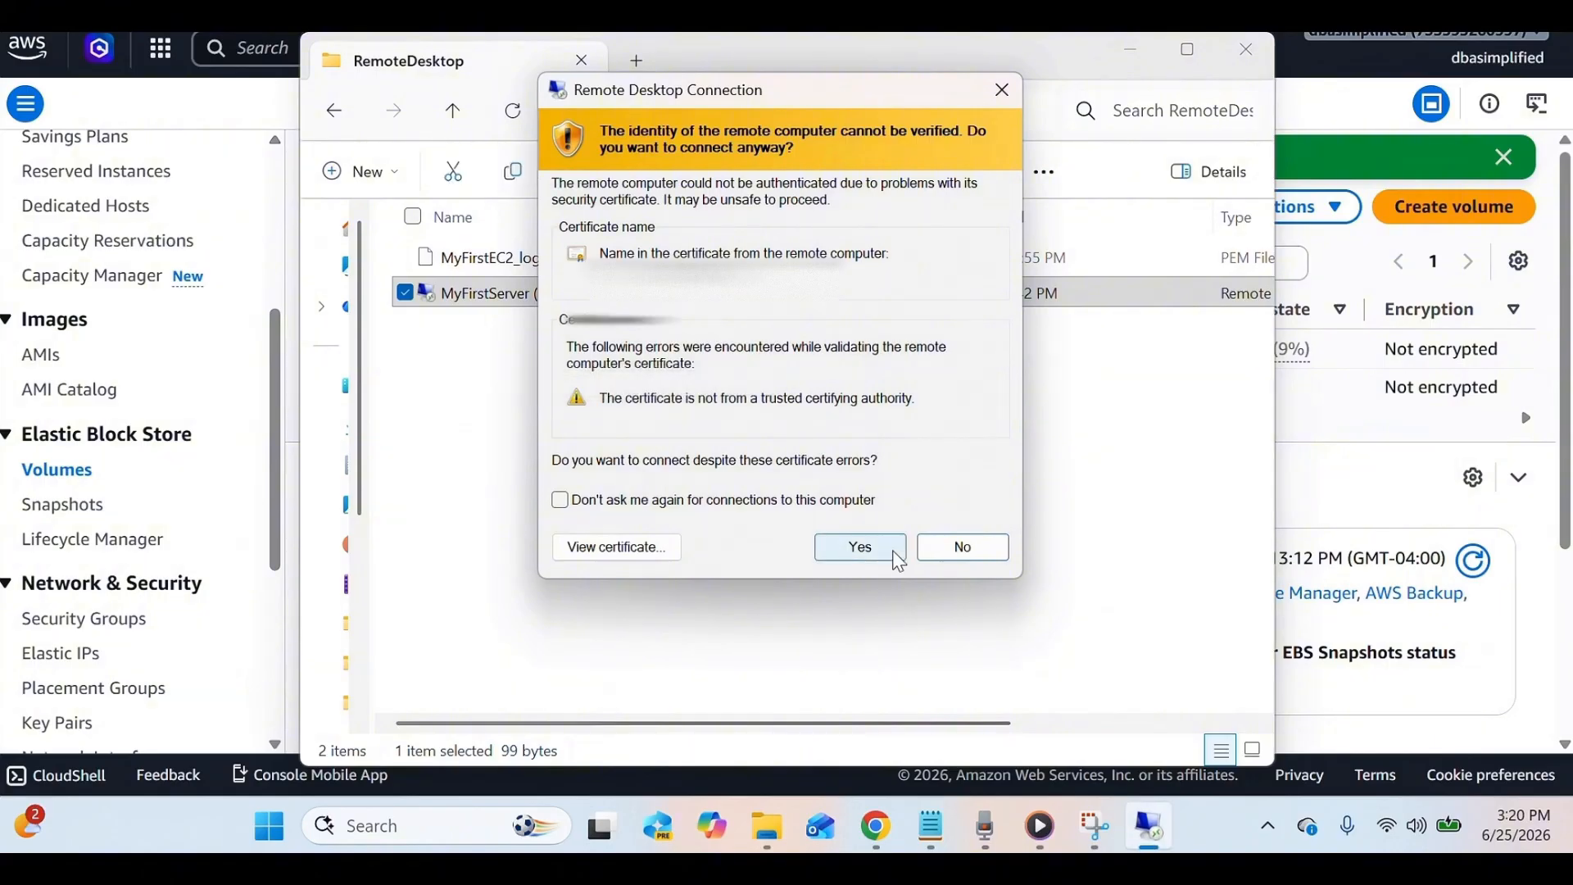
left_click(889, 549)
- Open Disk Management in Computer Management on the remote server and reposition the window to show both disks
left_click(677, 829)
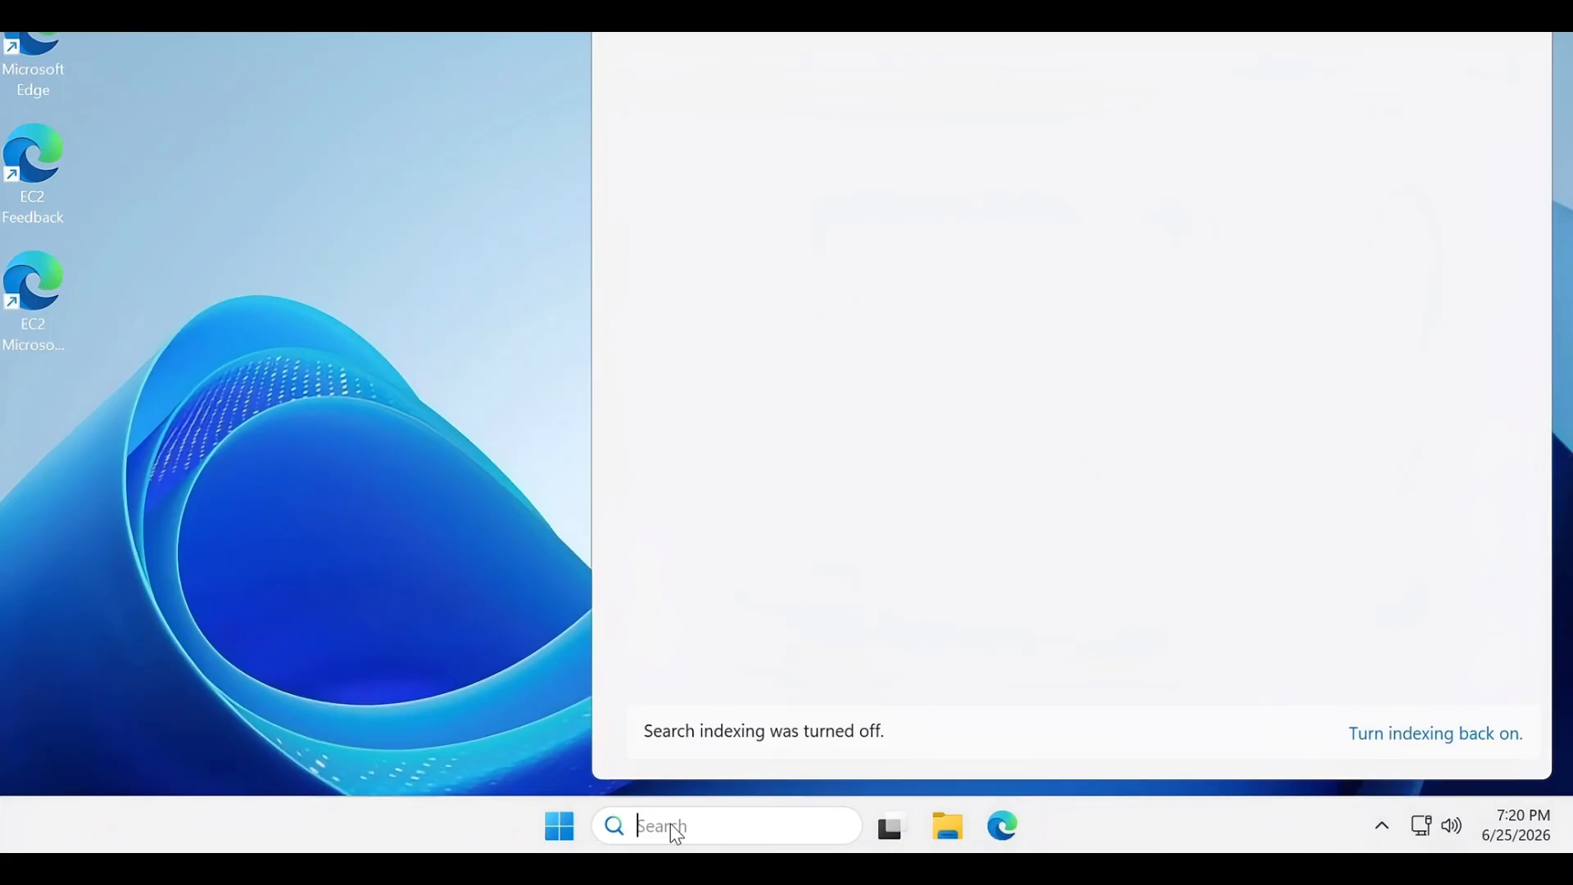
type("com")
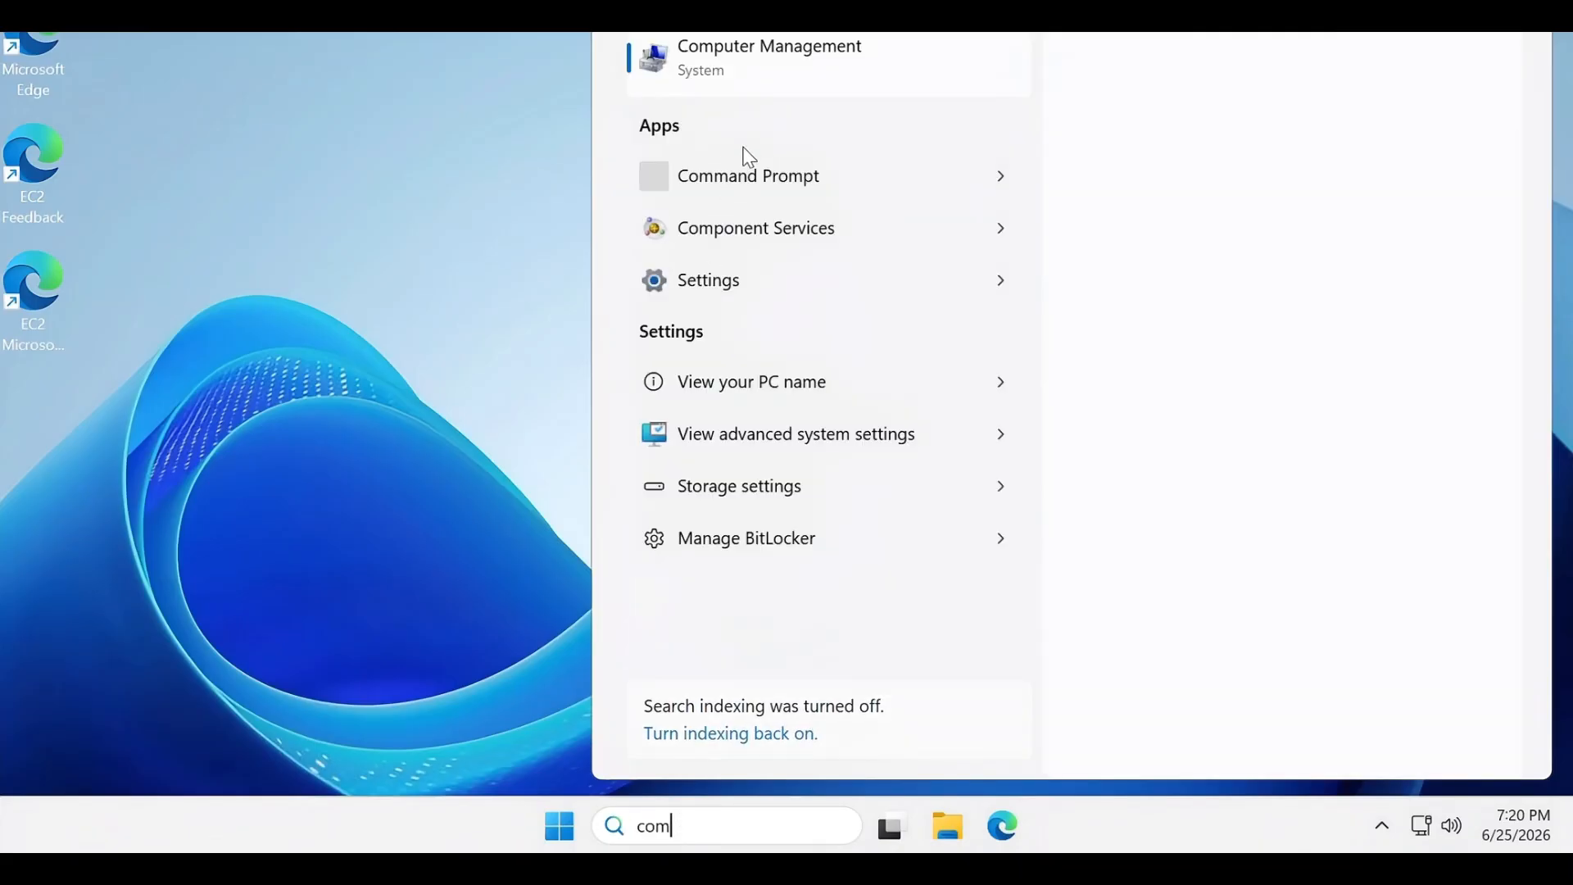
left_click(784, 74)
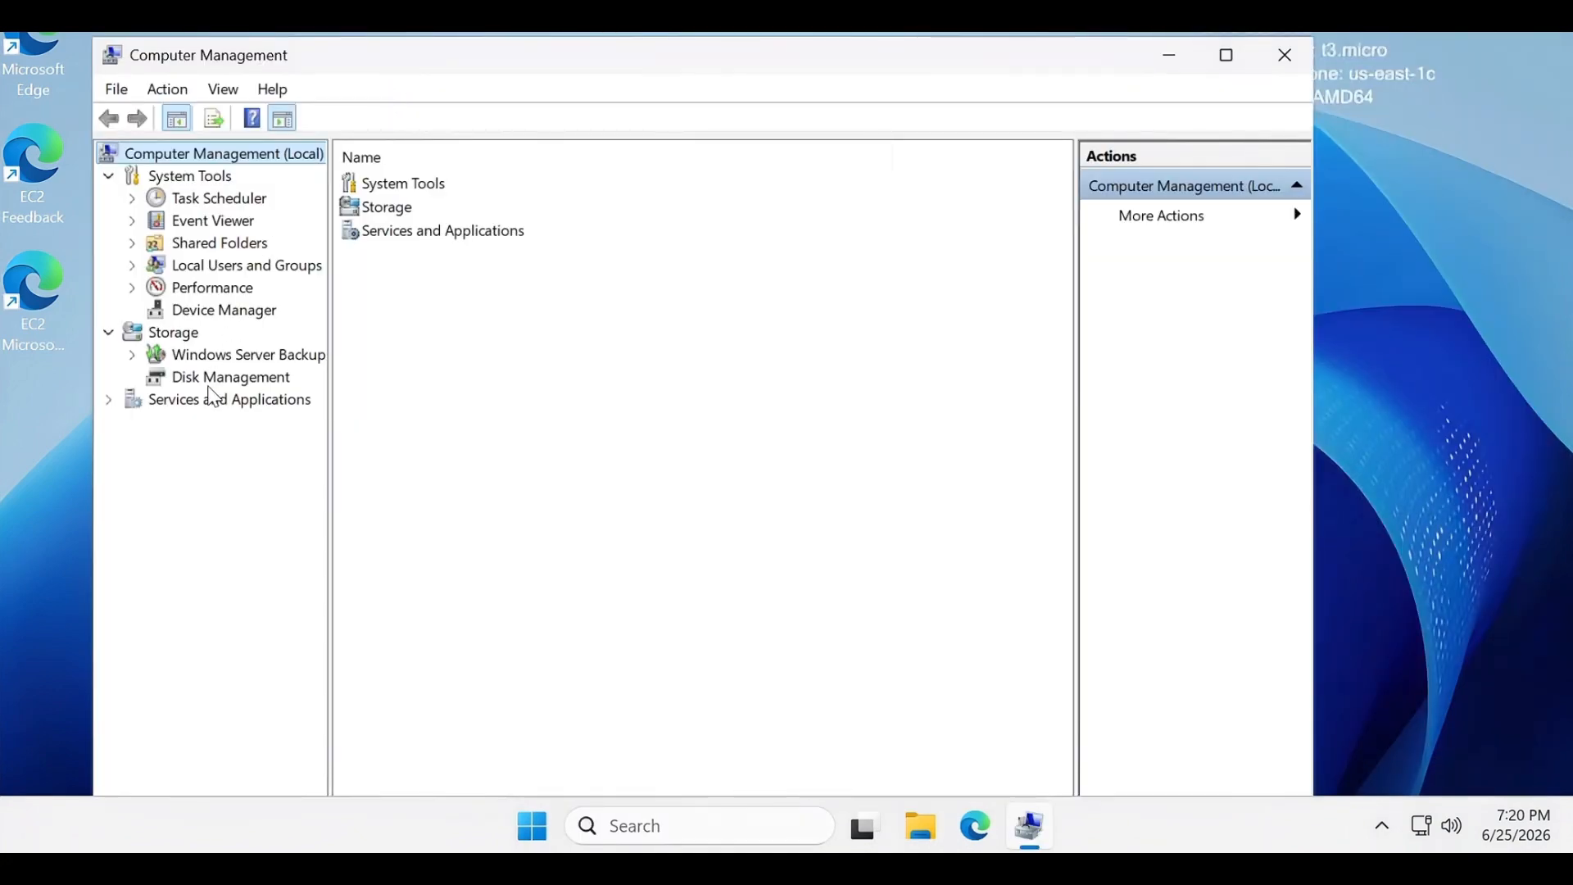
left_click(214, 381)
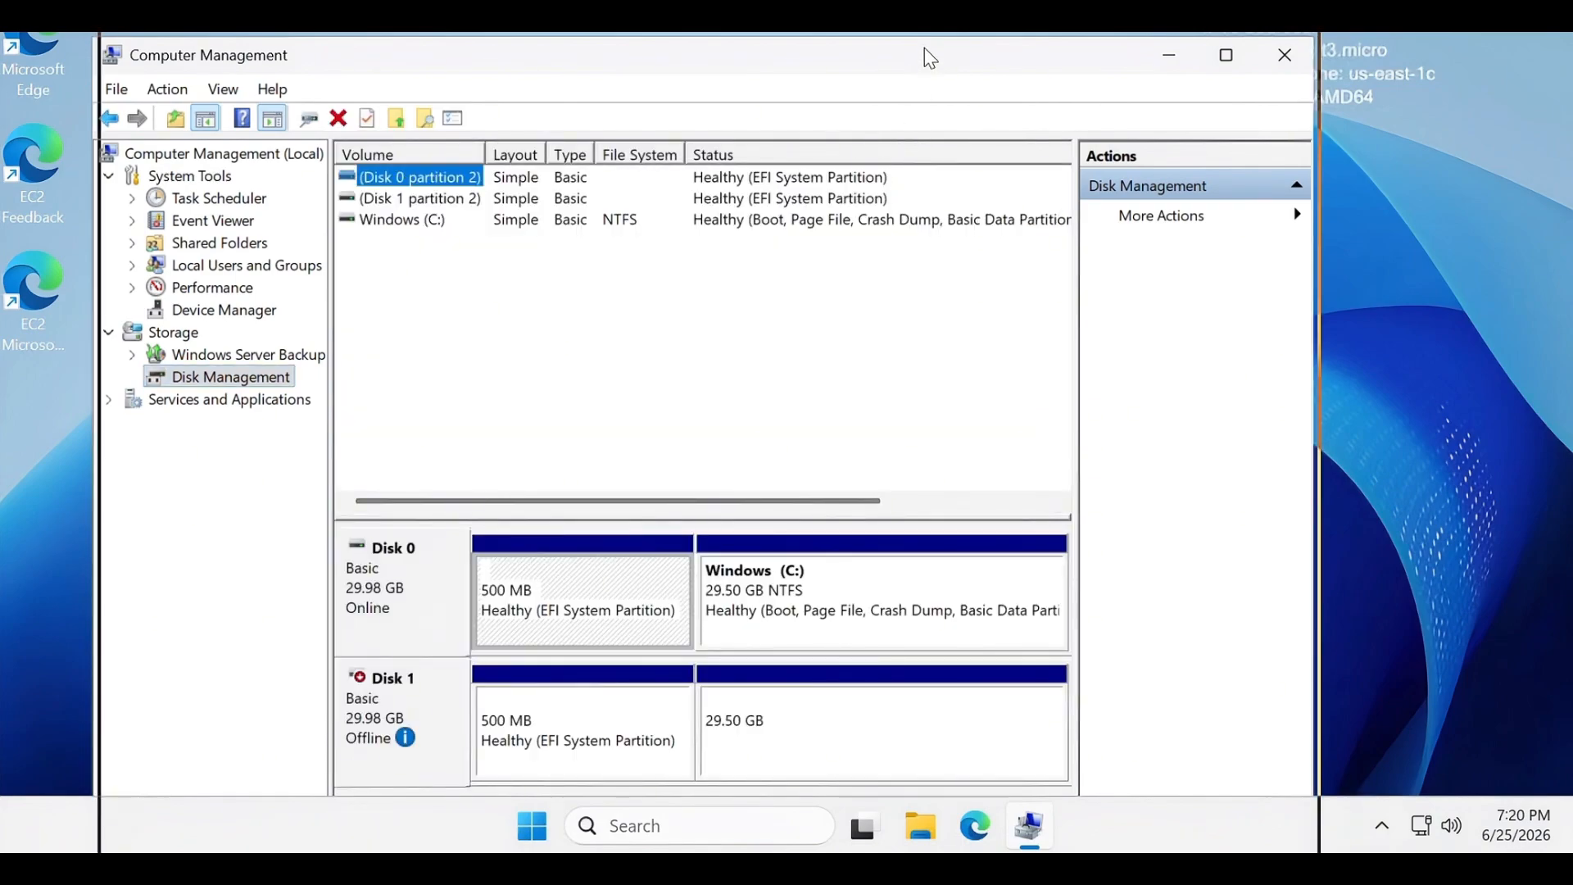
left_click_drag(925, 47, 930, 25)
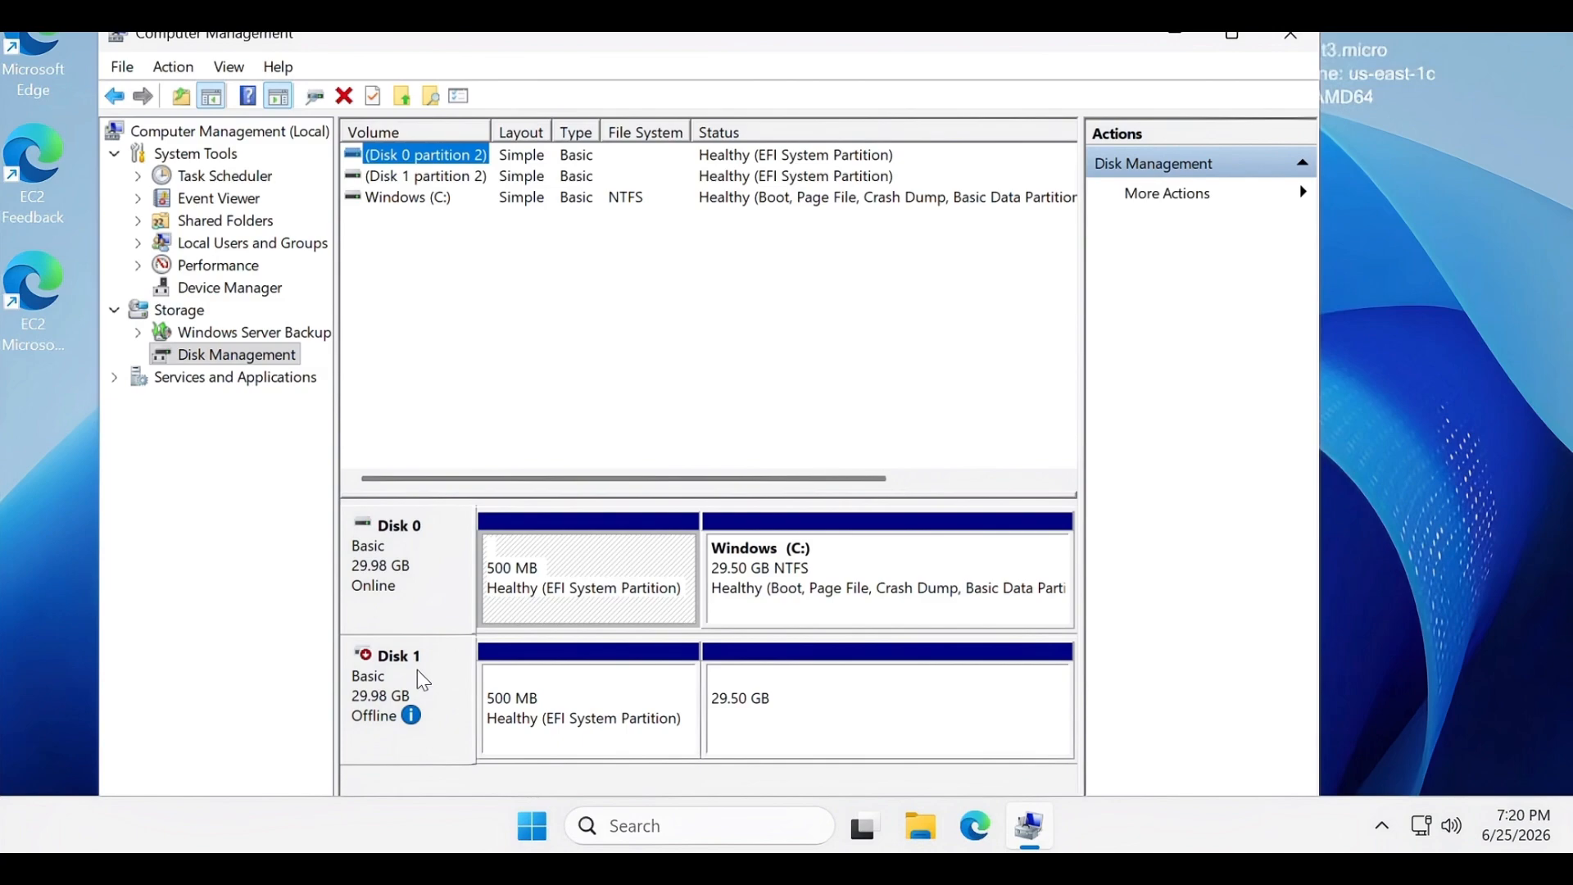
- Bring the offline Disk 1 online in Disk Management
right_click(435, 692)
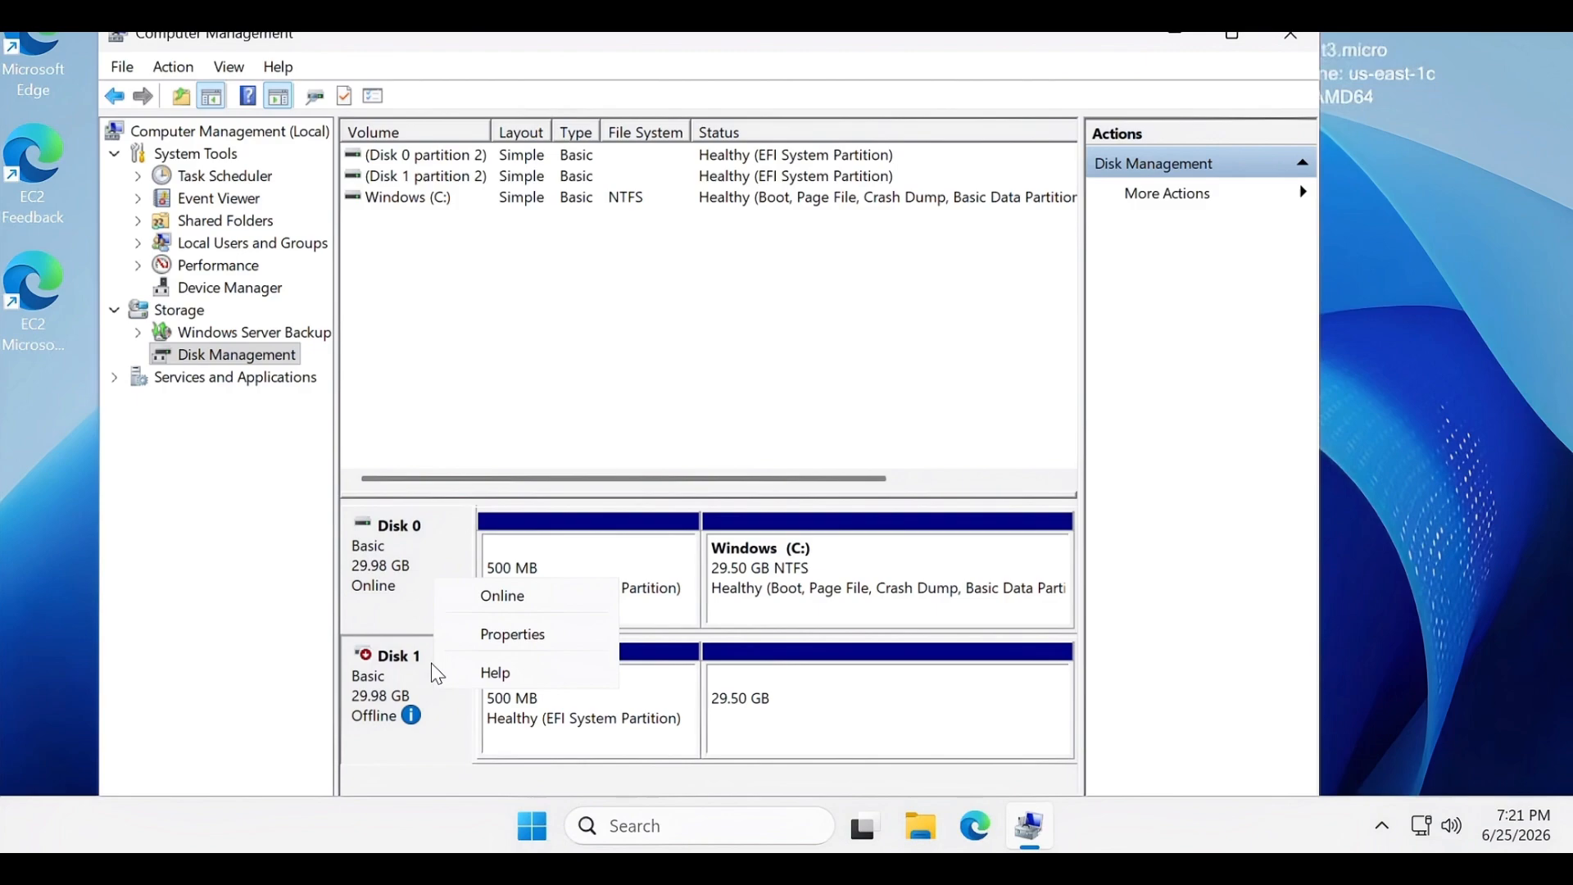
left_click(488, 593)
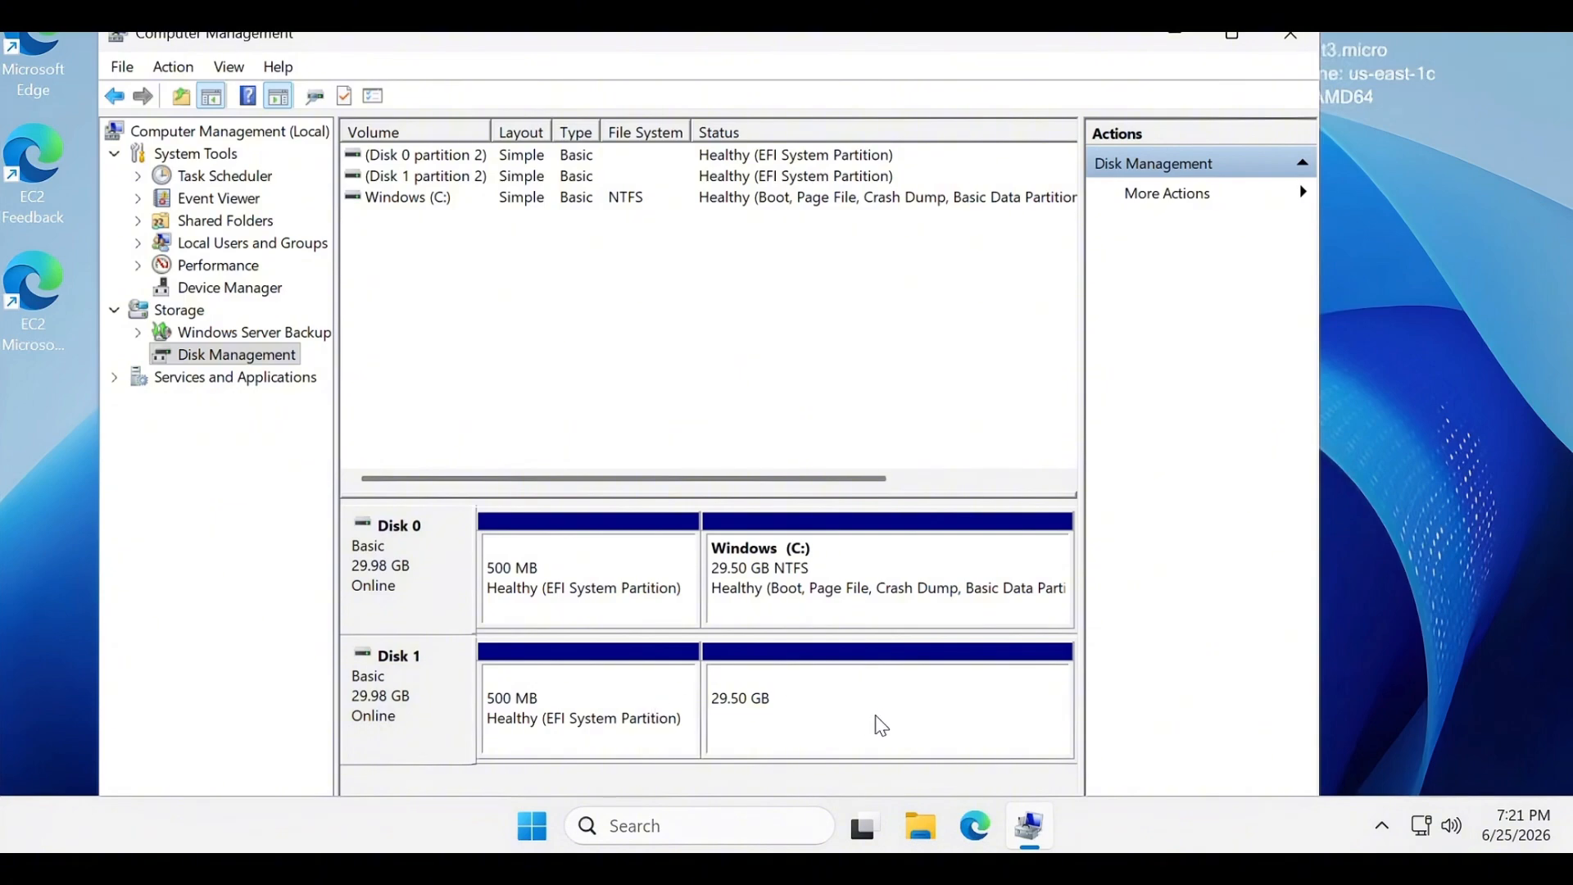
- Browse the restored Windows (D:) drive in File Explorer and select the Test file in its root folder
left_click(922, 834)
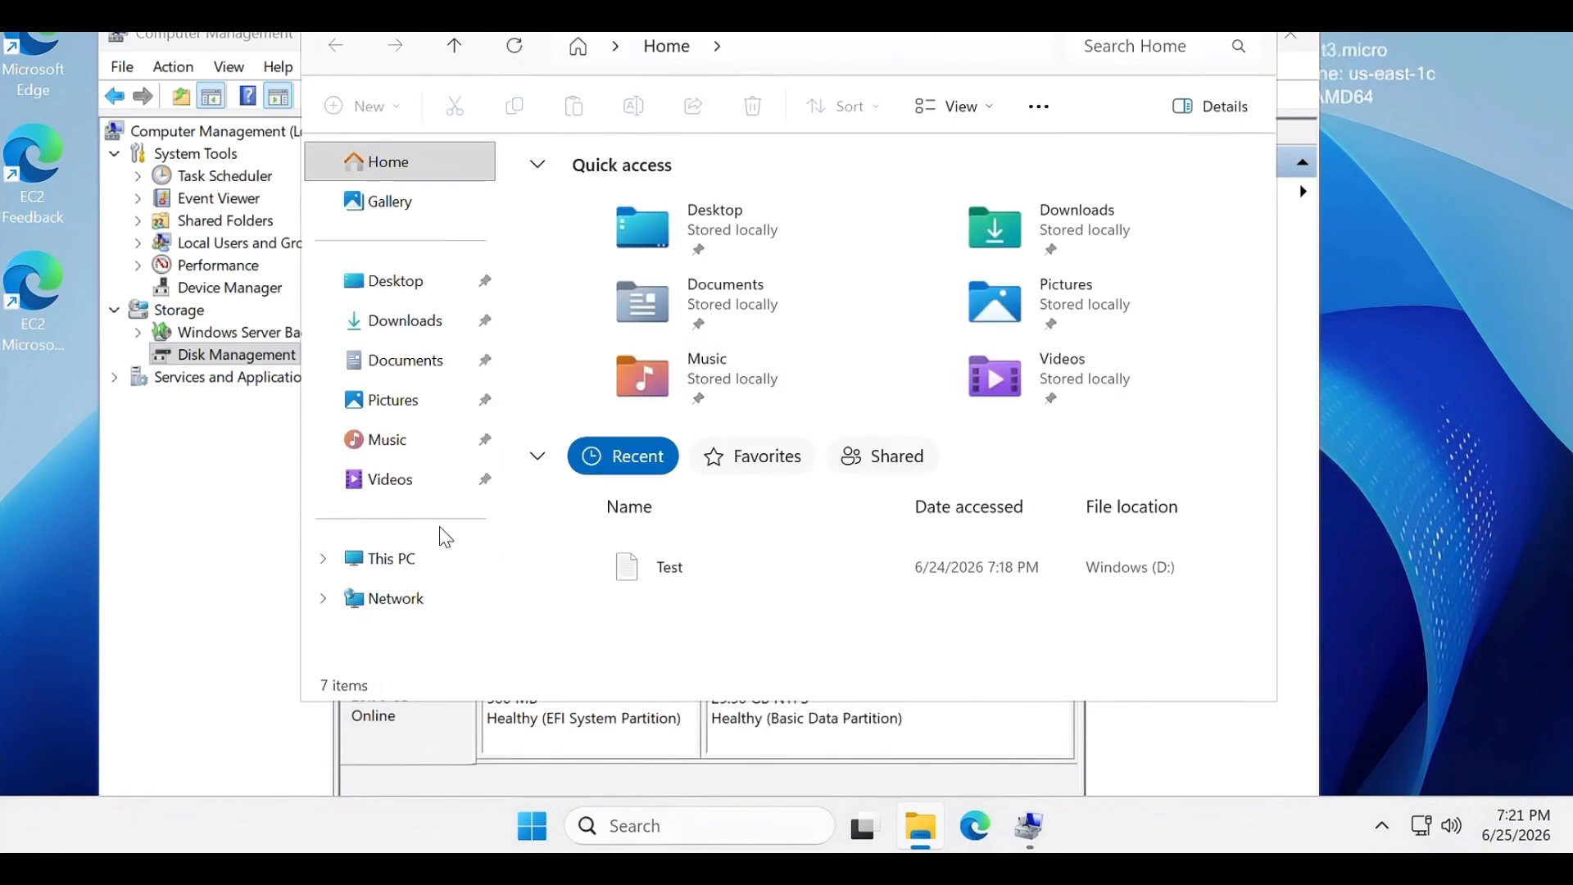
left_click(391, 561)
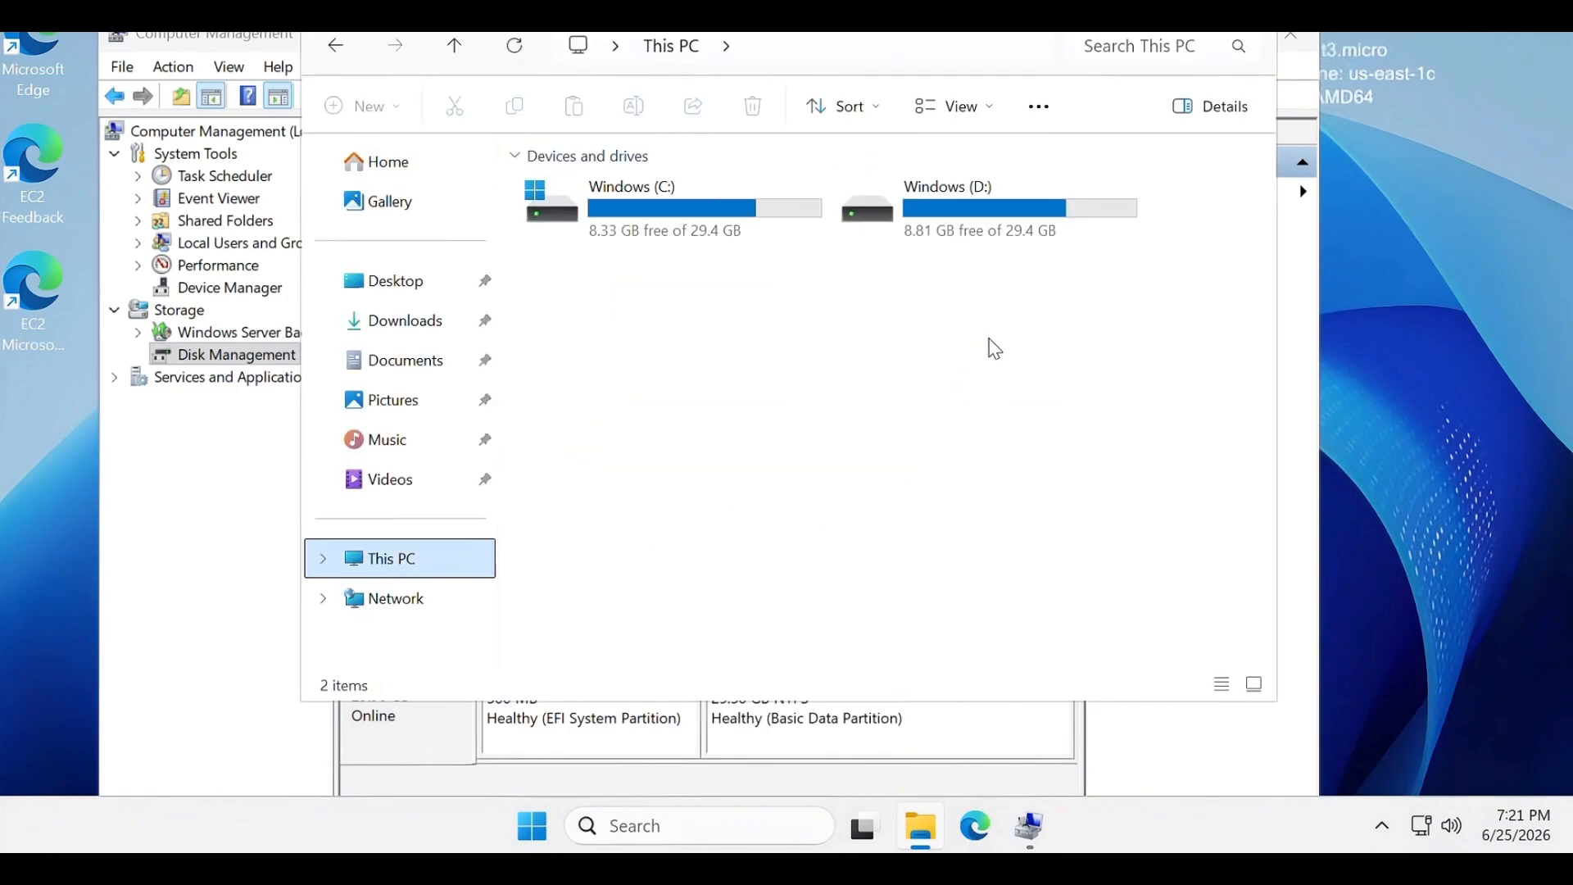
left_click(975, 234)
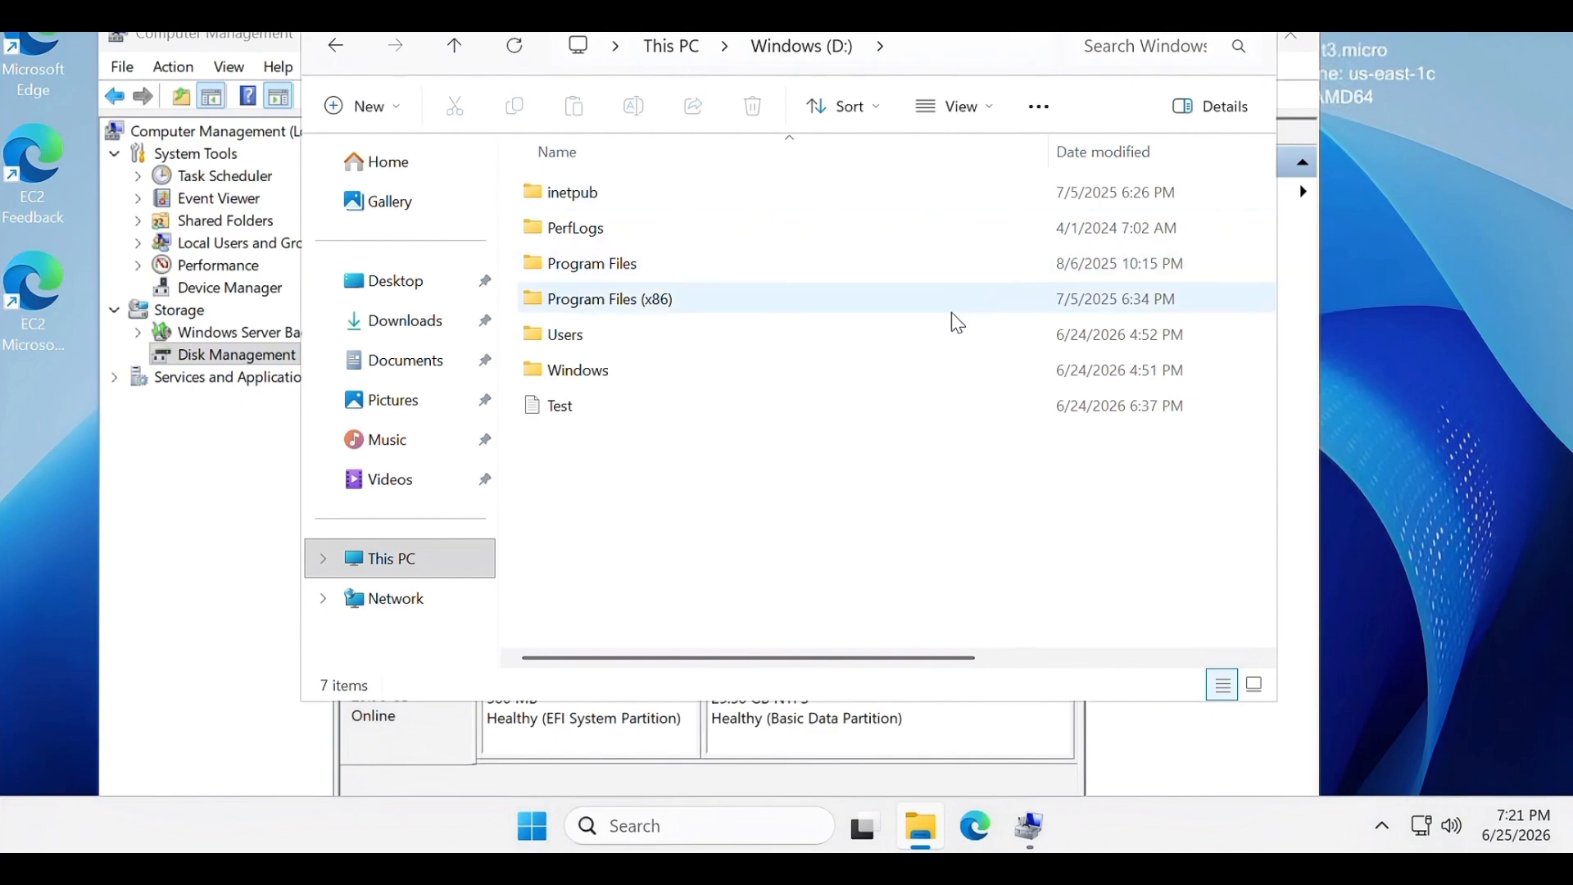
left_click(580, 418)
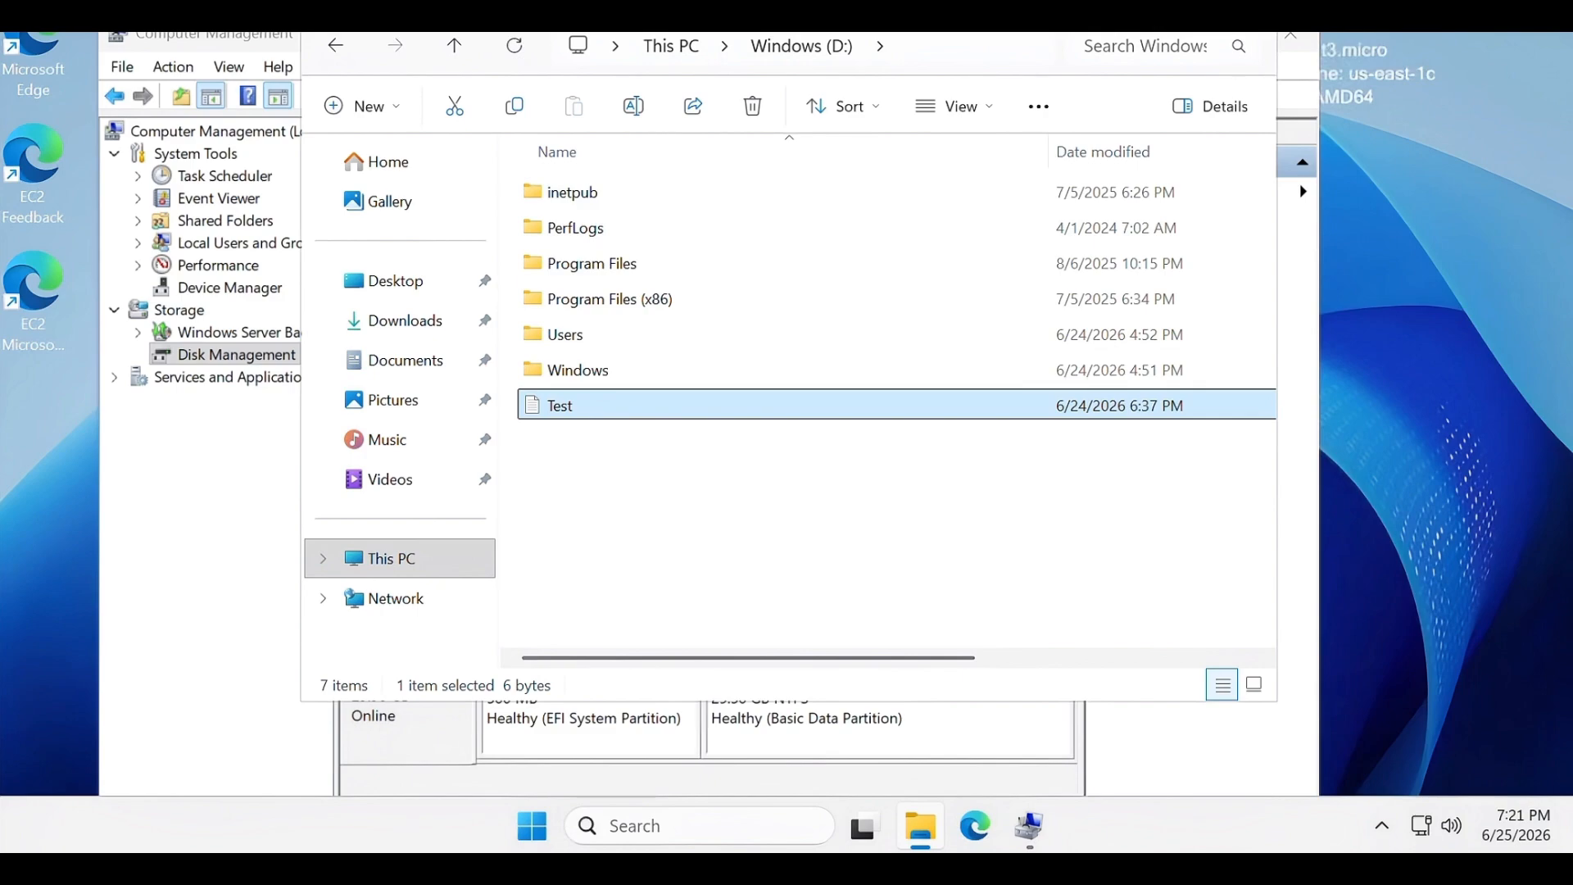
- Check the contents of the original Windows (C:) drive for comparison with the restored drive, and return to the drive overview
left_click(343, 52)
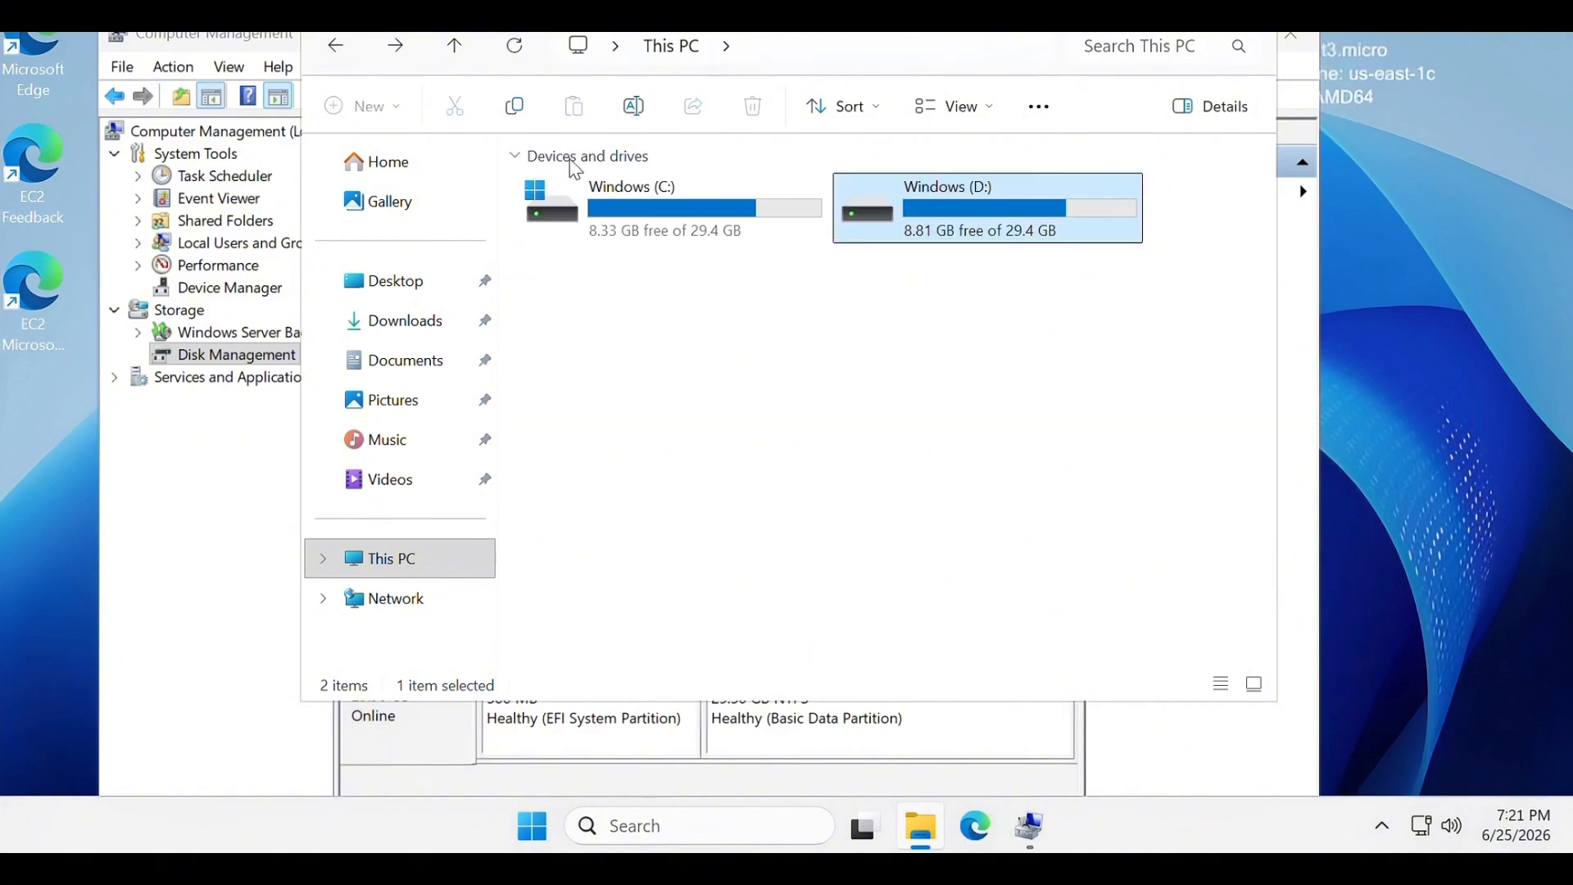
double_click(672, 213)
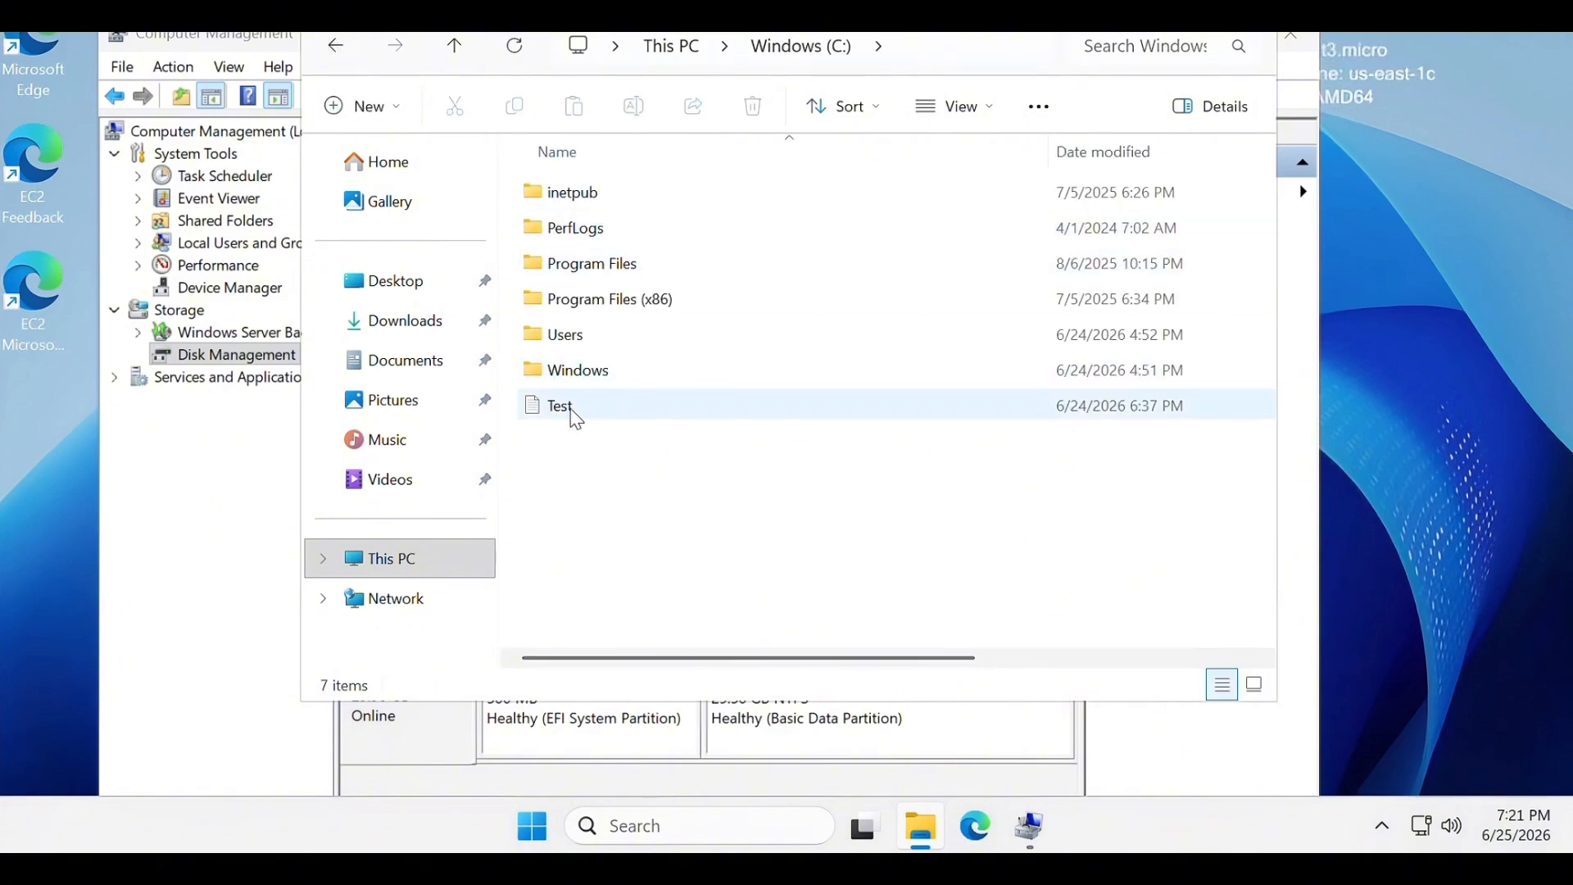
left_click(337, 48)
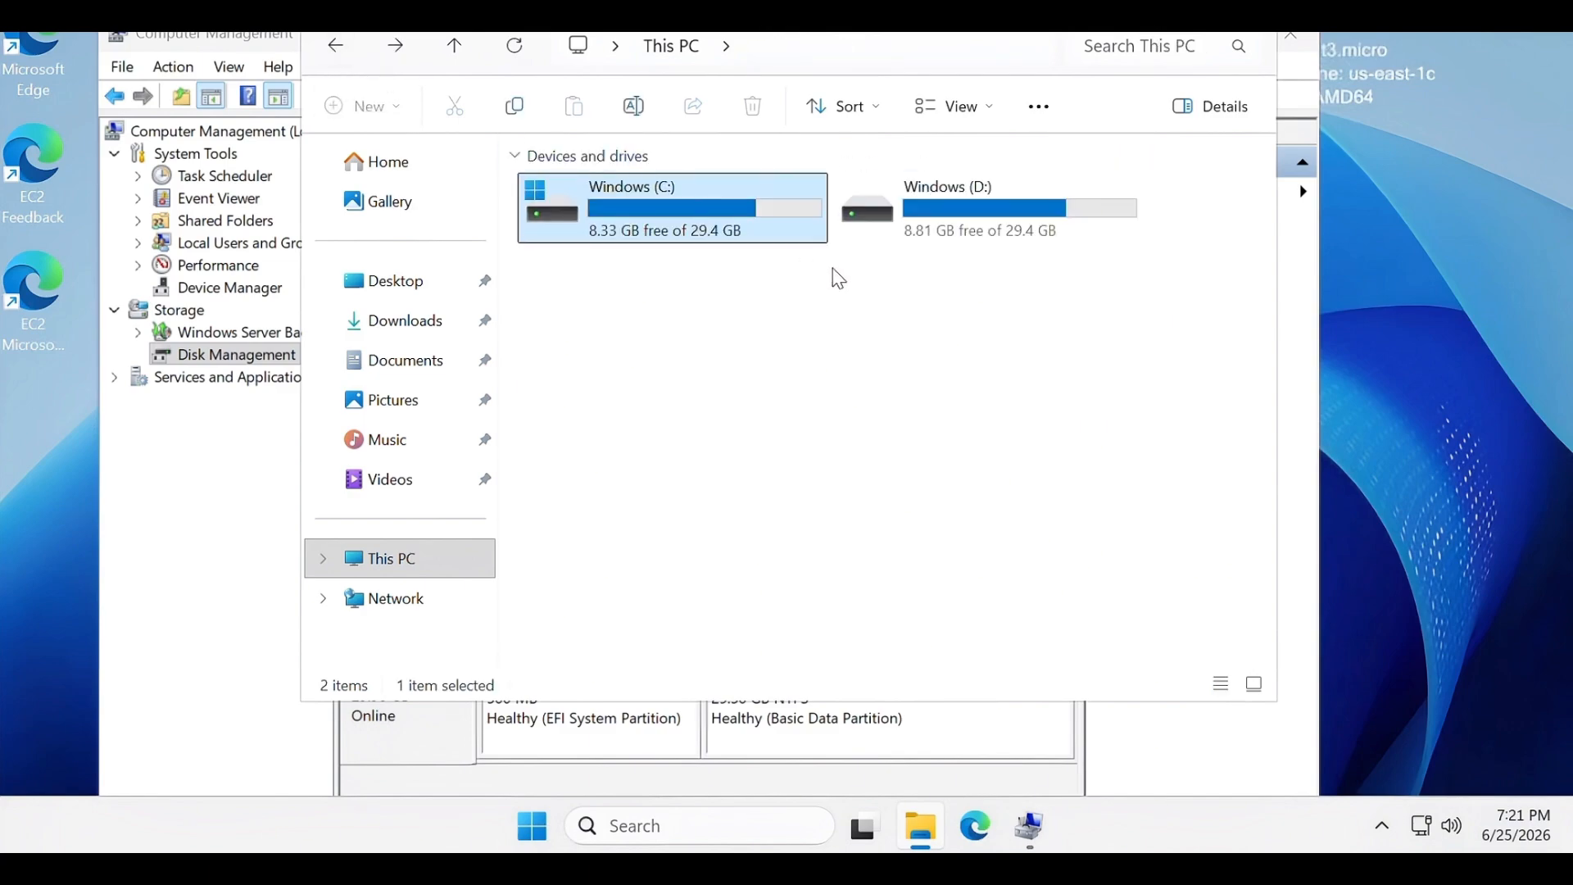
left_click(926, 303)
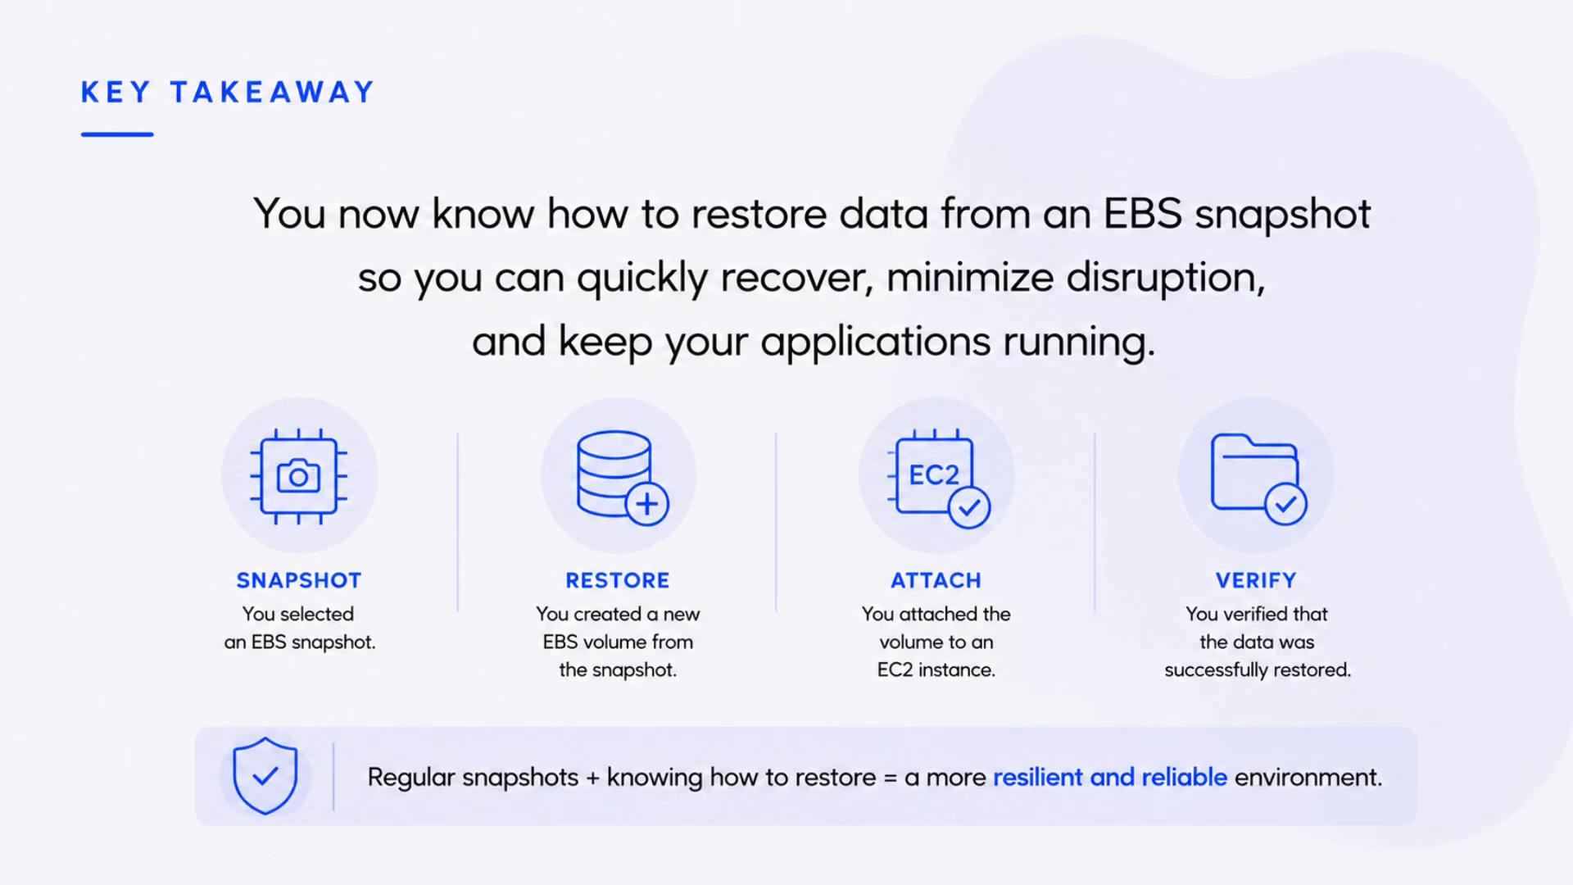